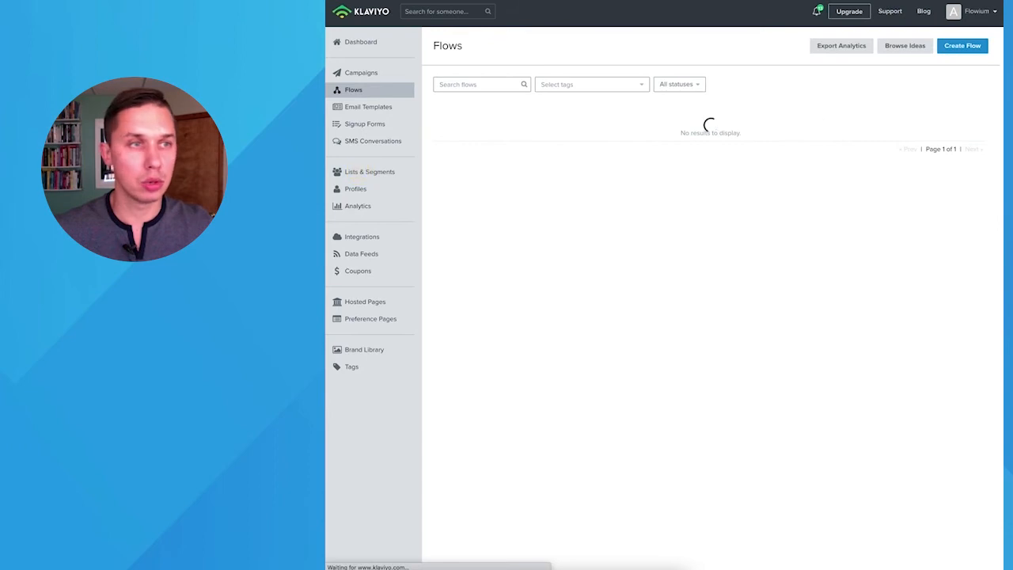
Create a new subscriber list named "BFCM 2021 - Early Birds".
left_click(966, 49)
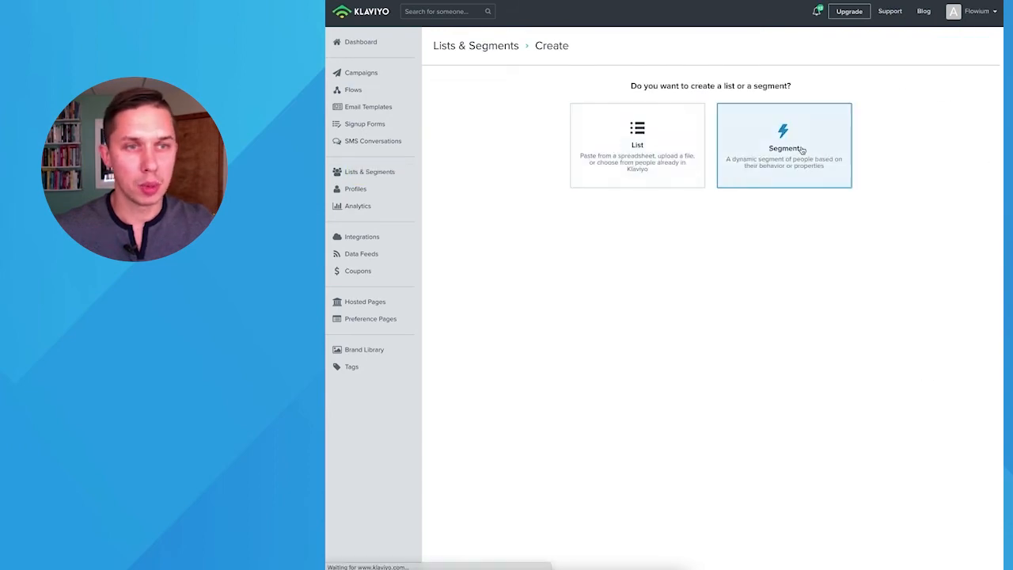
left_click(661, 152)
left_click(644, 113)
type("BFCM 2021")
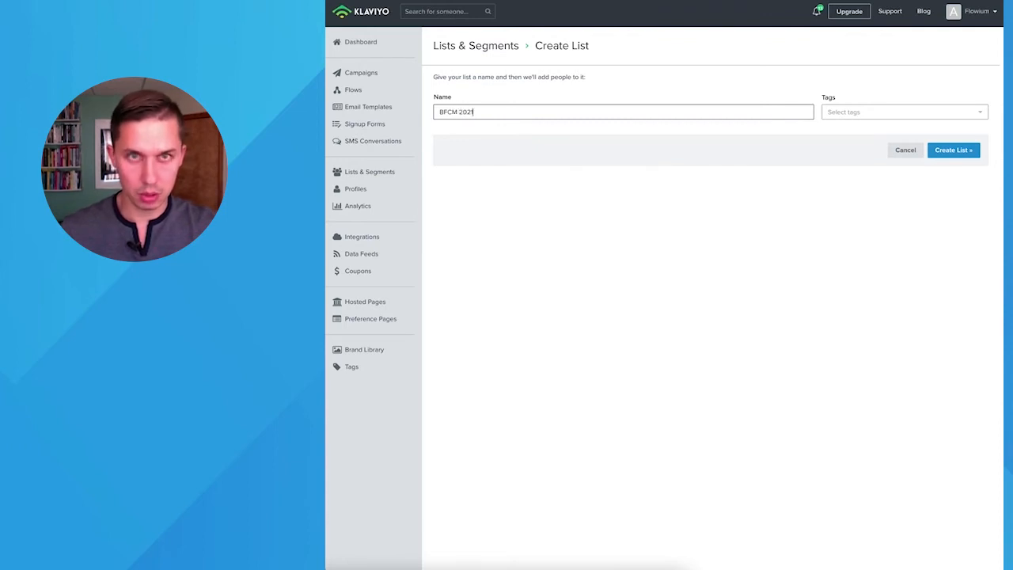
type(" - Early Birds")
left_click(953, 150)
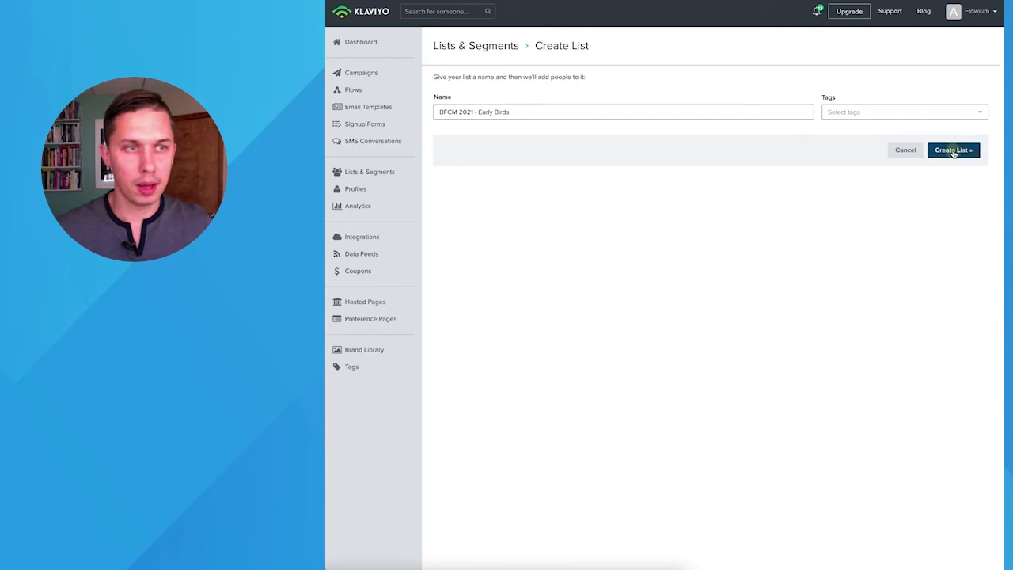
Set the new list's opt-in process to Single opt-in and update its settings.
left_click_drag(535, 76, 486, 79)
left_click(488, 78)
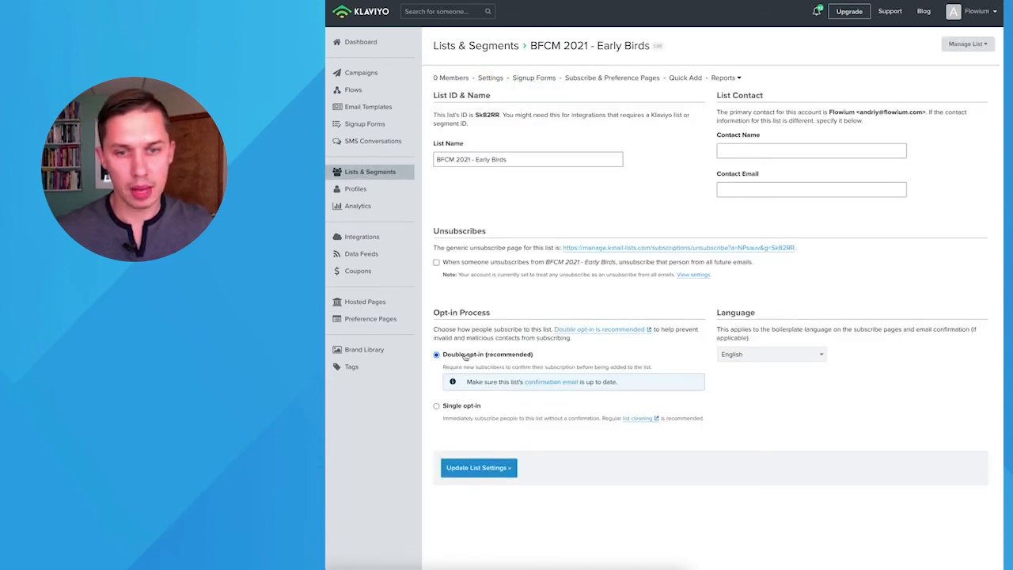
left_click(457, 407)
left_click(487, 441)
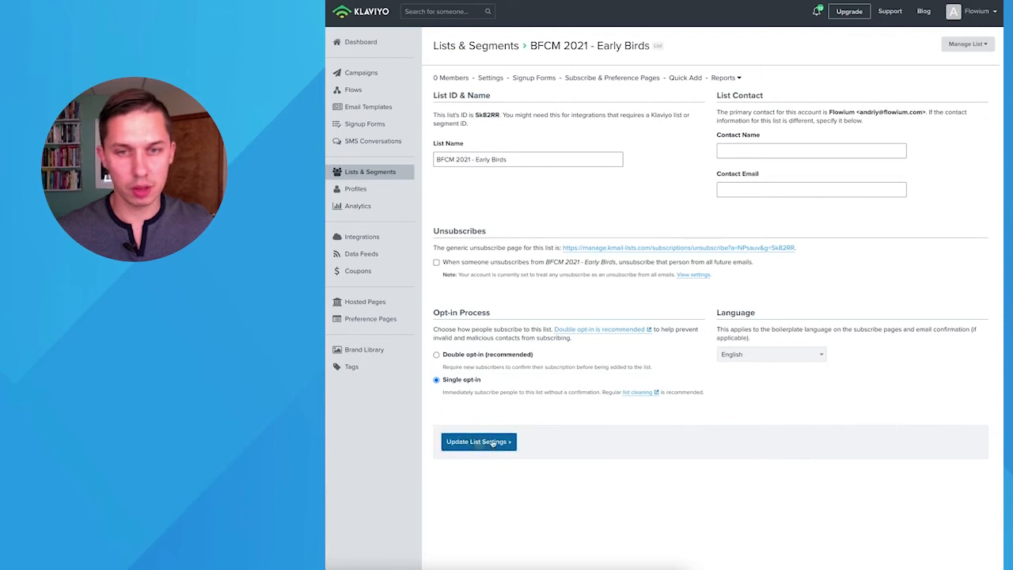
Start a new signup form, filter the templates to the Embed type and choose the Inline signup template.
left_click(380, 173)
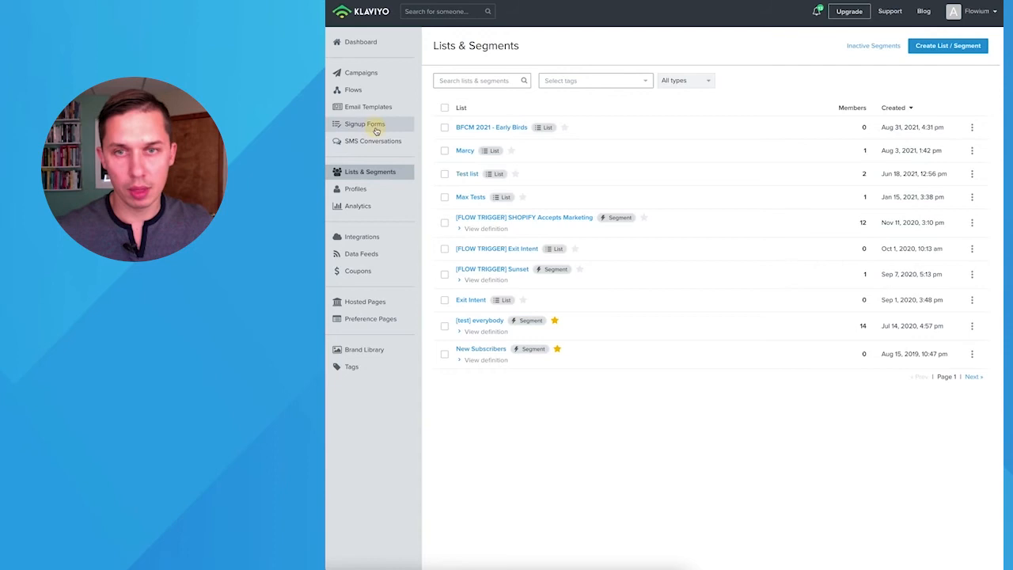
left_click(372, 125)
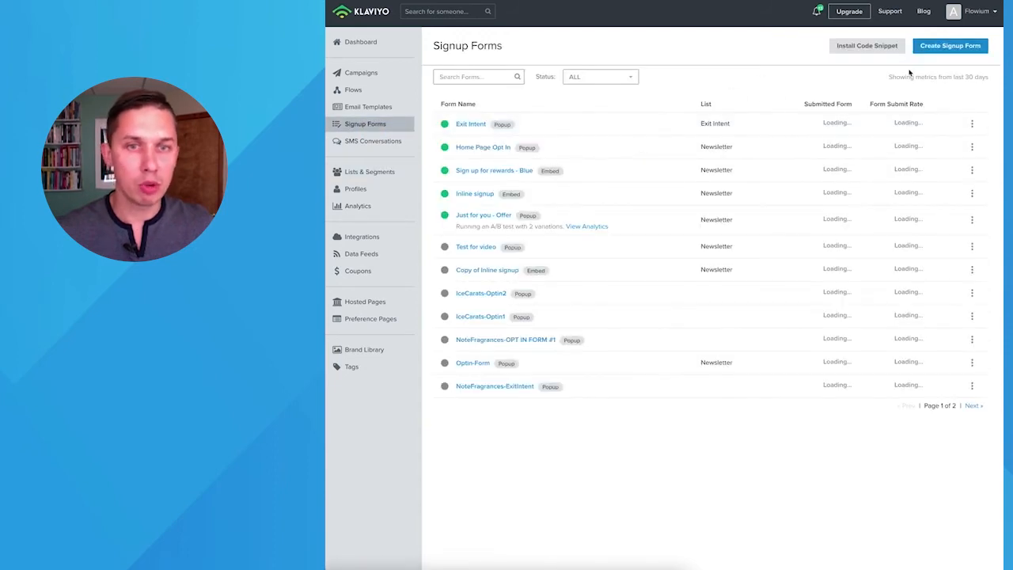
left_click(942, 49)
left_click(458, 156)
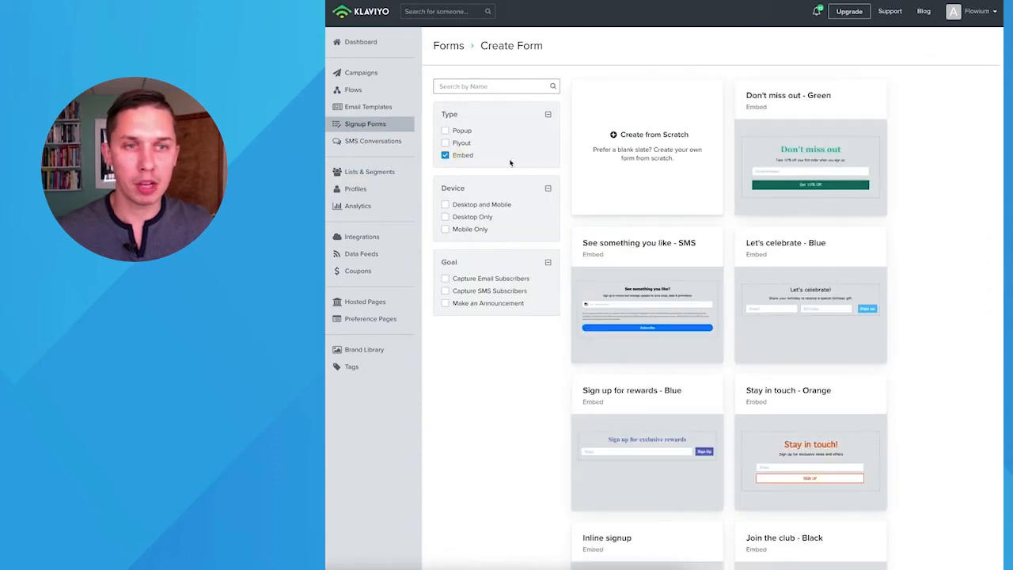
scroll(609, 344, "down", 1)
scroll(609, 344, "down", 2)
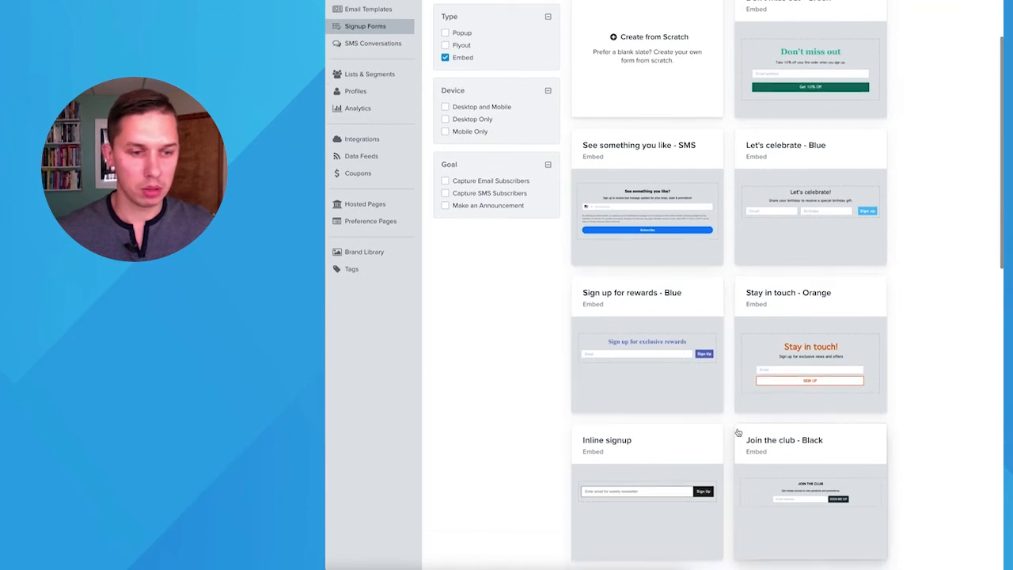
left_click(634, 363)
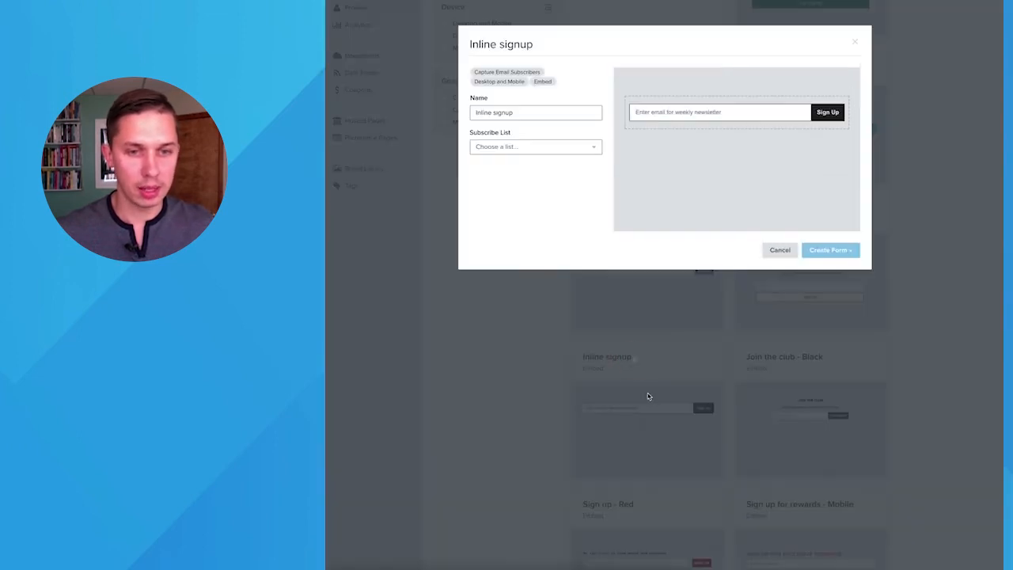
Name the form "BFCM Early Bird", assign the "BFCM 2021 - Early Birds" subscribe list and create it.
triple_click(513, 115)
type("BFCM Early Bird")
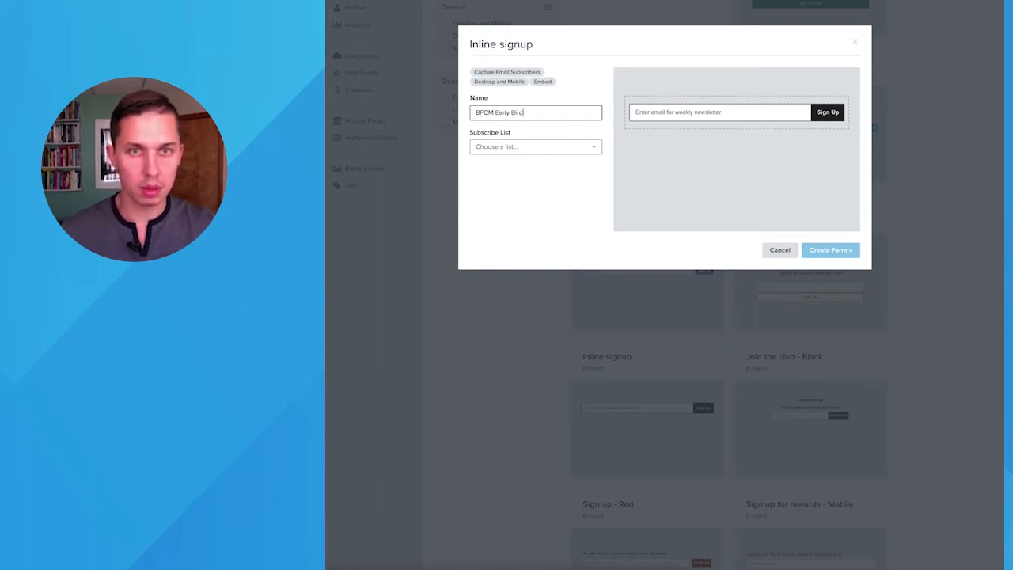
left_click(518, 148)
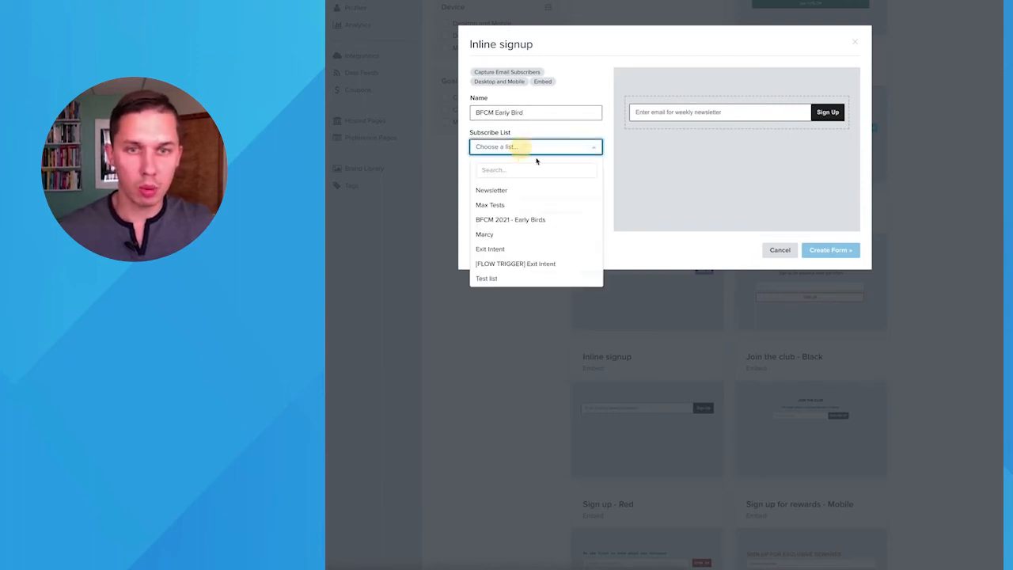
left_click(527, 220)
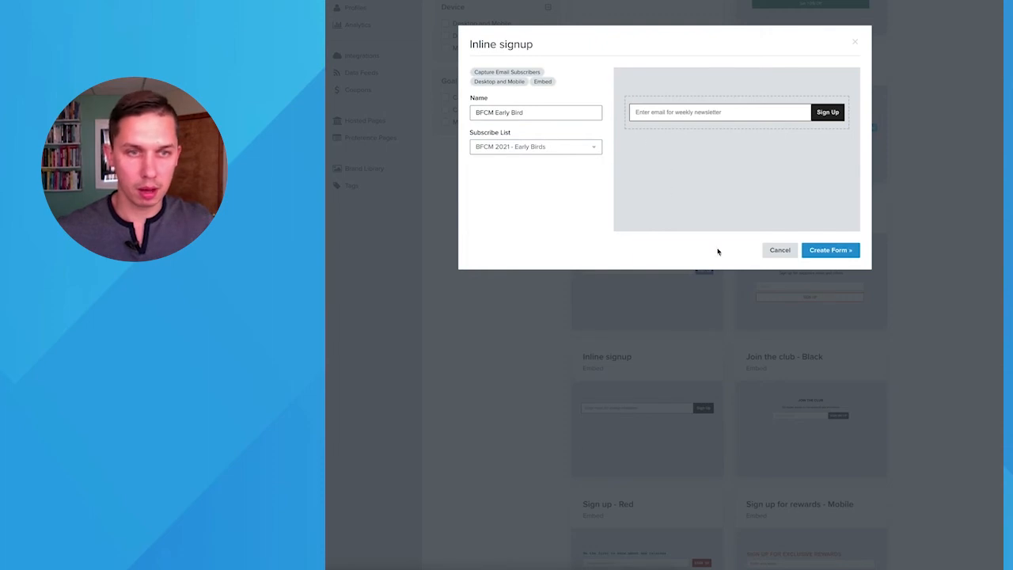
left_click(808, 252)
In the form's behaviors, set it to show on Desktop and Mobile and copy its embed code.
left_click(489, 71)
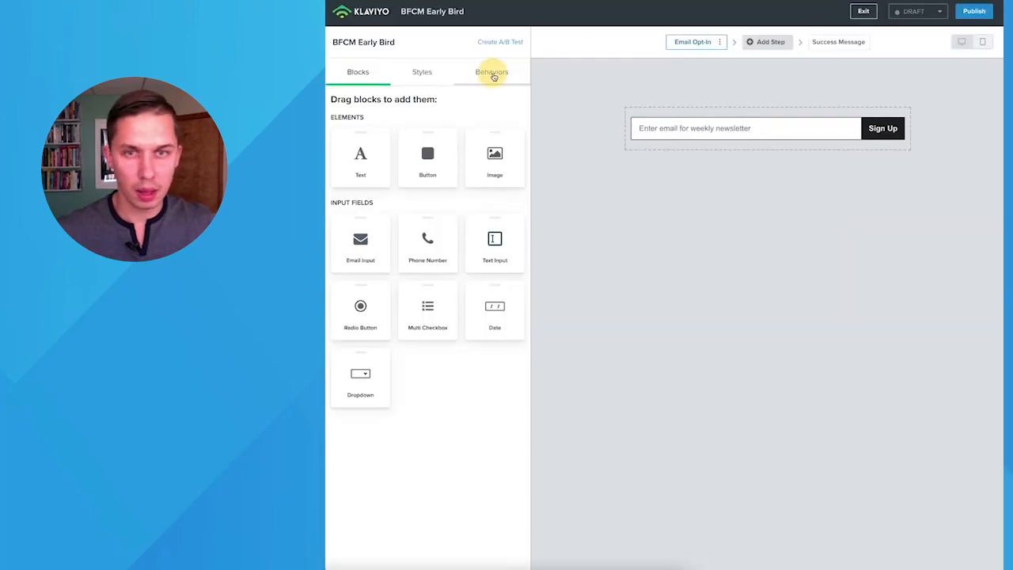
left_click(427, 76)
left_click(507, 74)
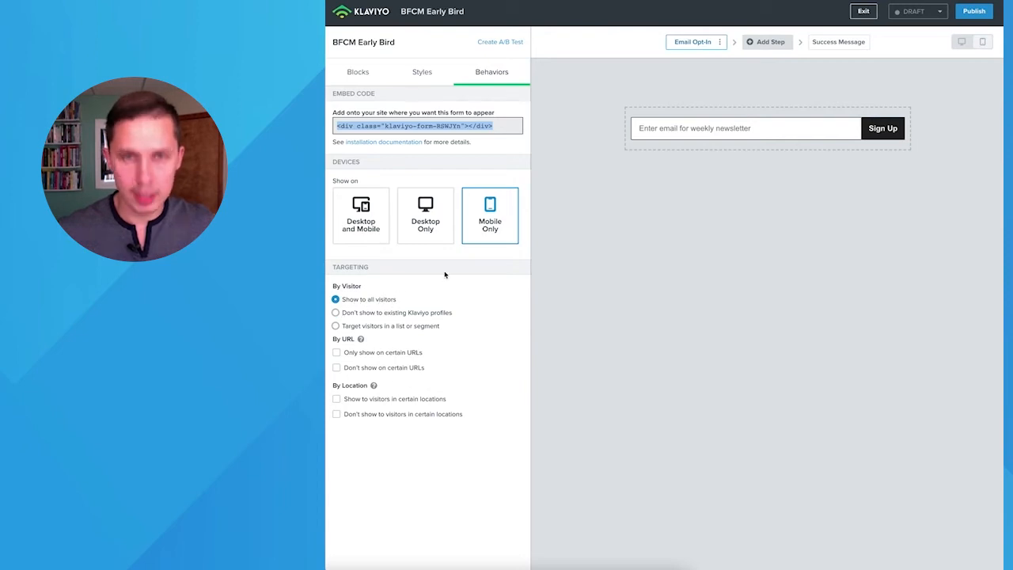
left_click(351, 225)
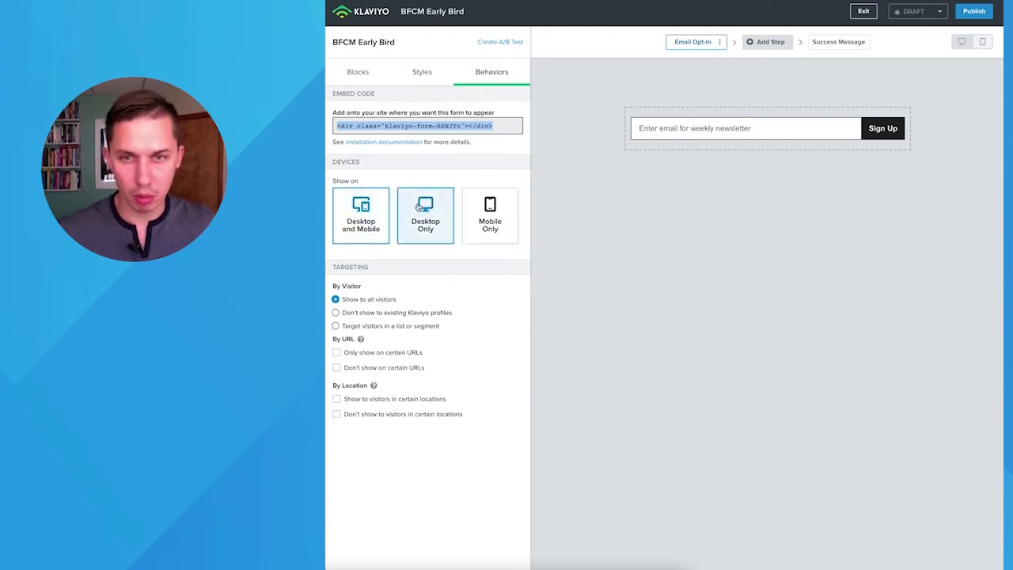
right_click(480, 126)
left_click(498, 147)
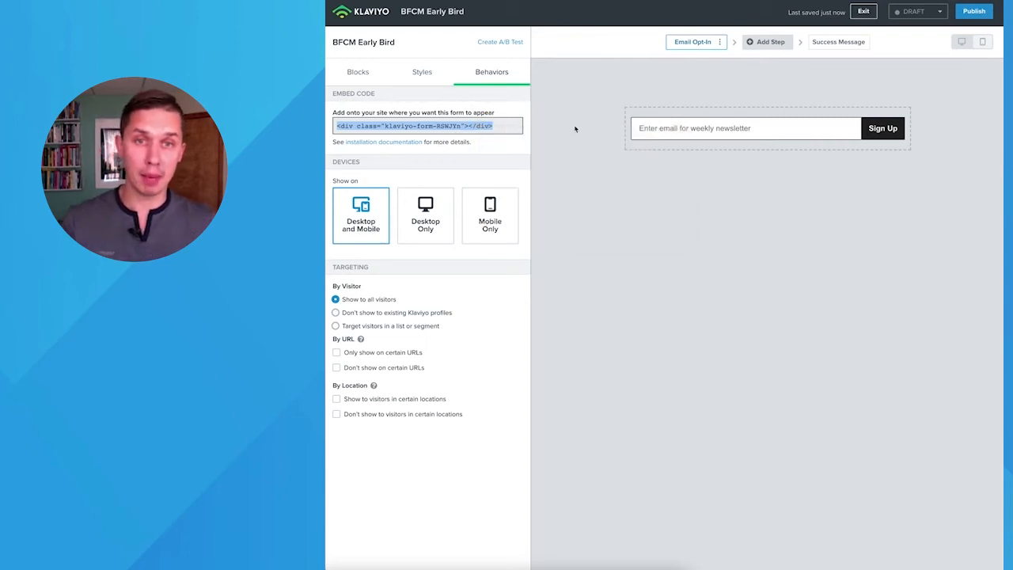
Publish the BFCM Early Bird form and return to the signup forms list.
left_click(973, 11)
left_click(781, 197)
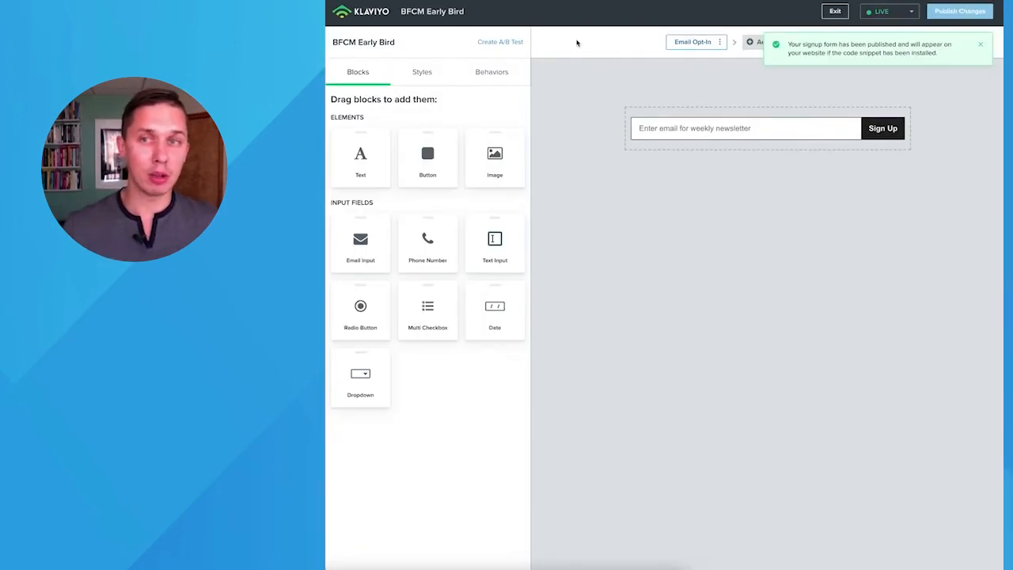
left_click(358, 13)
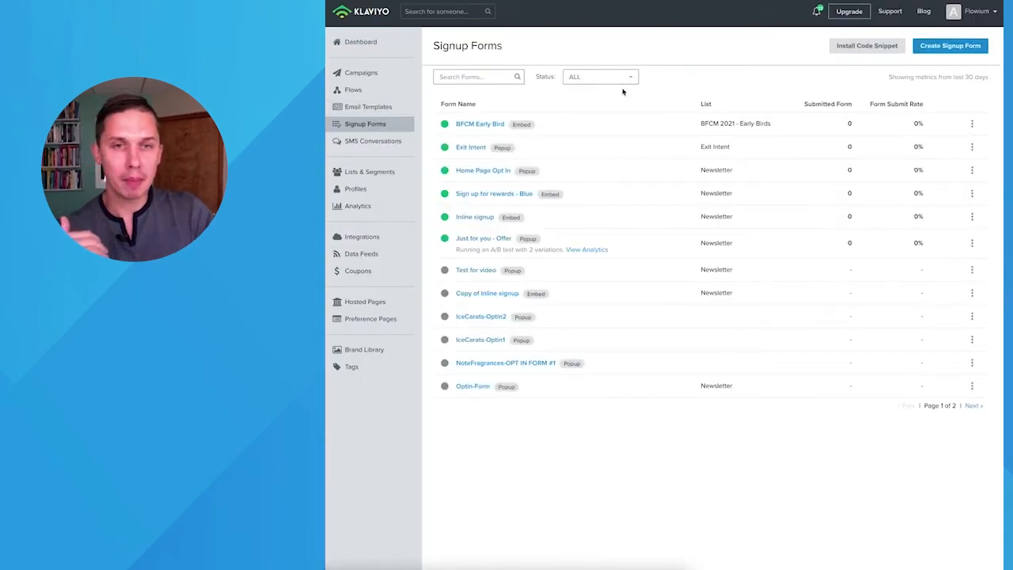
Open the templates for another signup form and look at the Popup and Flyout types.
left_click(946, 44)
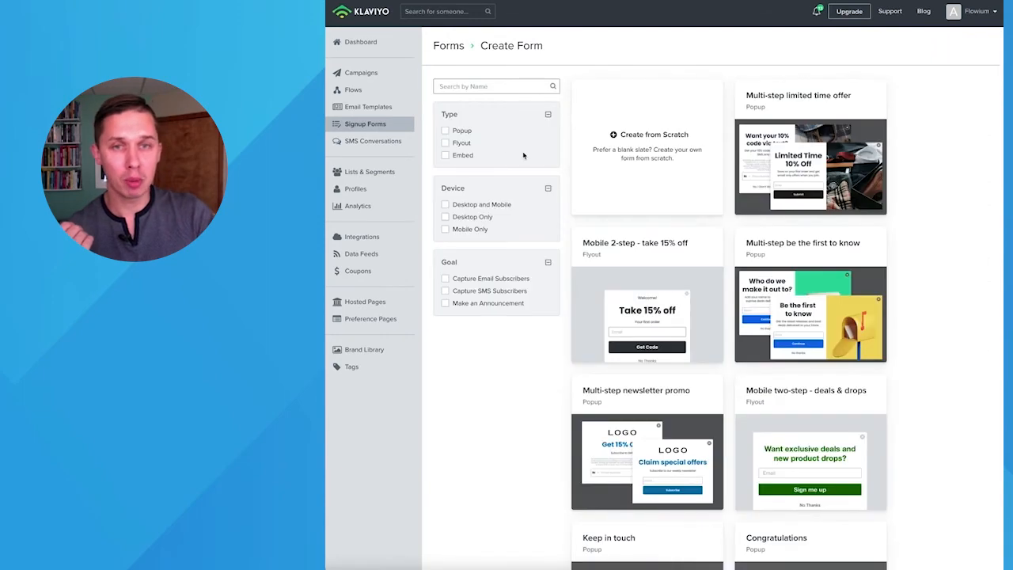
left_click(462, 130)
left_click(461, 142)
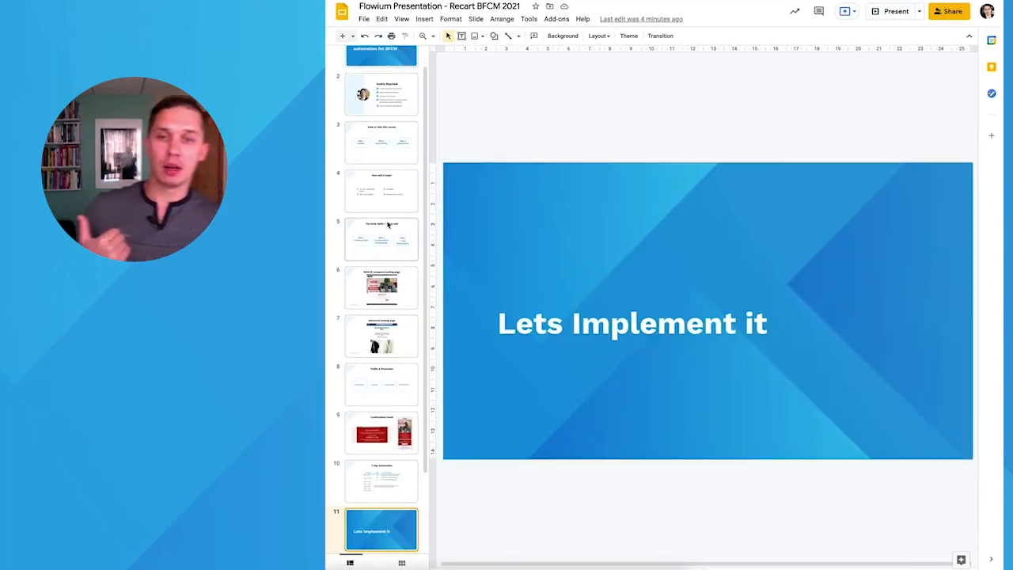
Open the presentation's traffic and promotion slide, and view RSVLTS's Black Friday first-access and 2020 VIP list pages from the Google results.
left_click(385, 396)
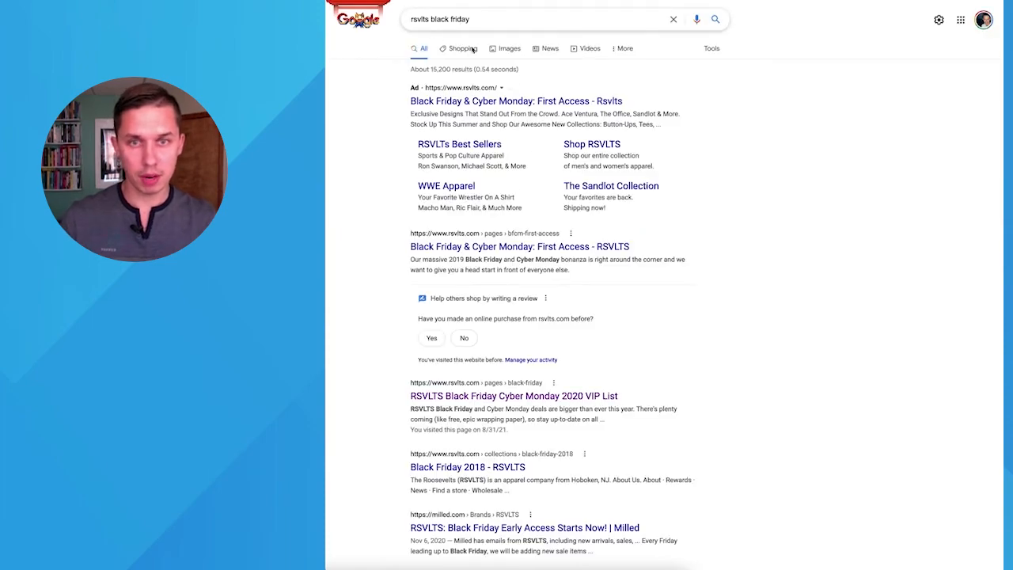
left_click(485, 250)
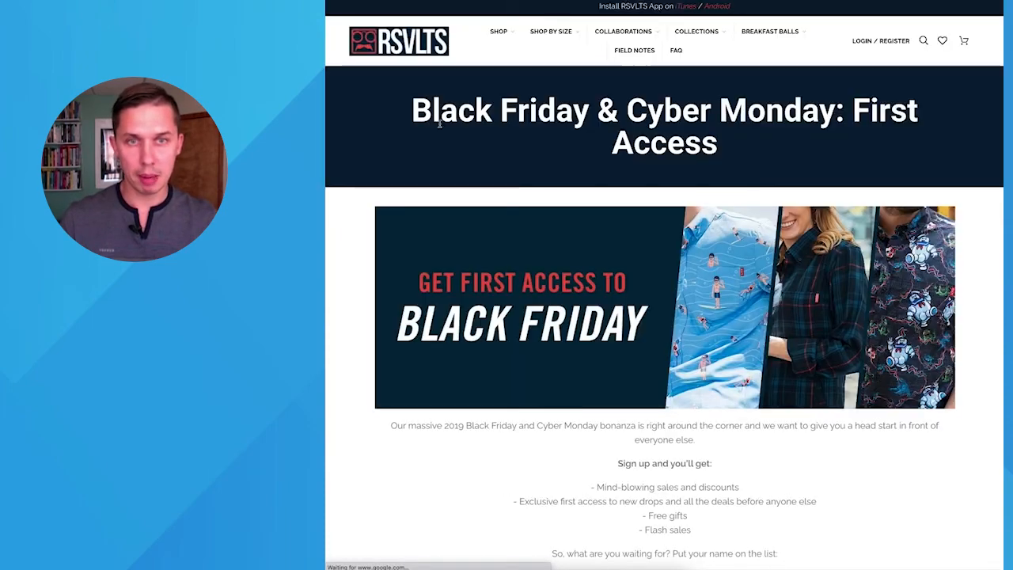
scroll(543, 176, "down", 3)
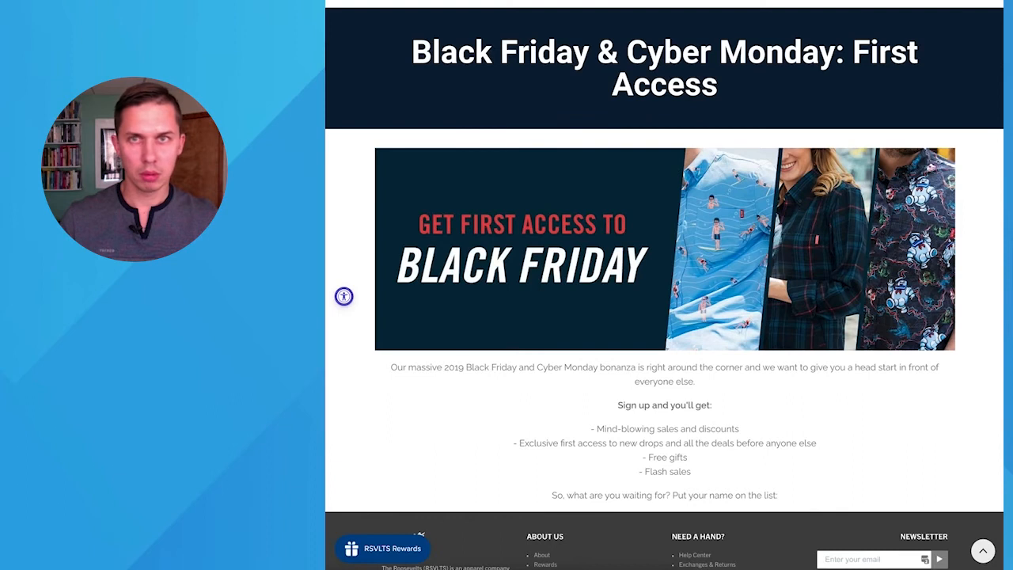
key("alt+Left")
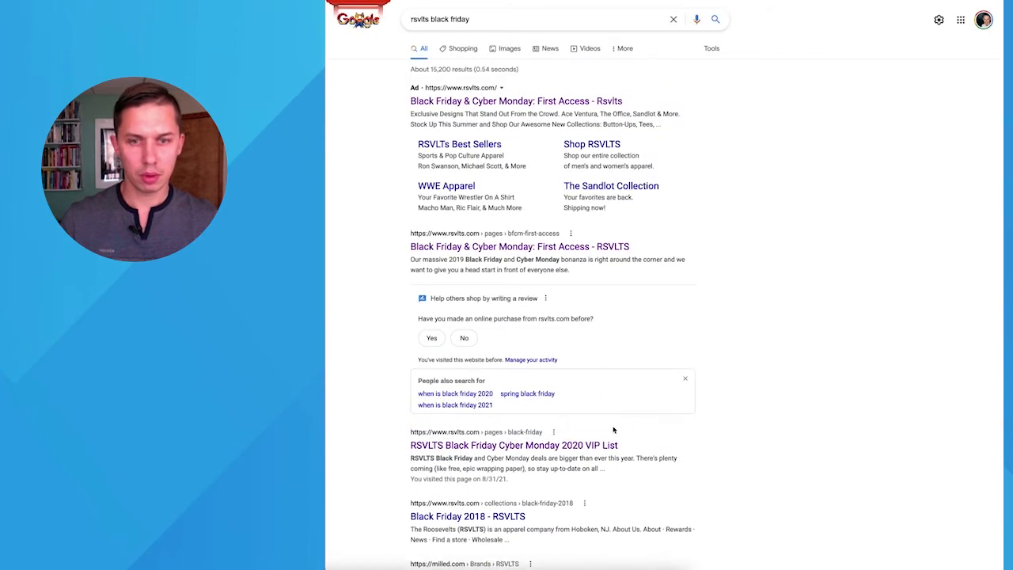
left_click(572, 447)
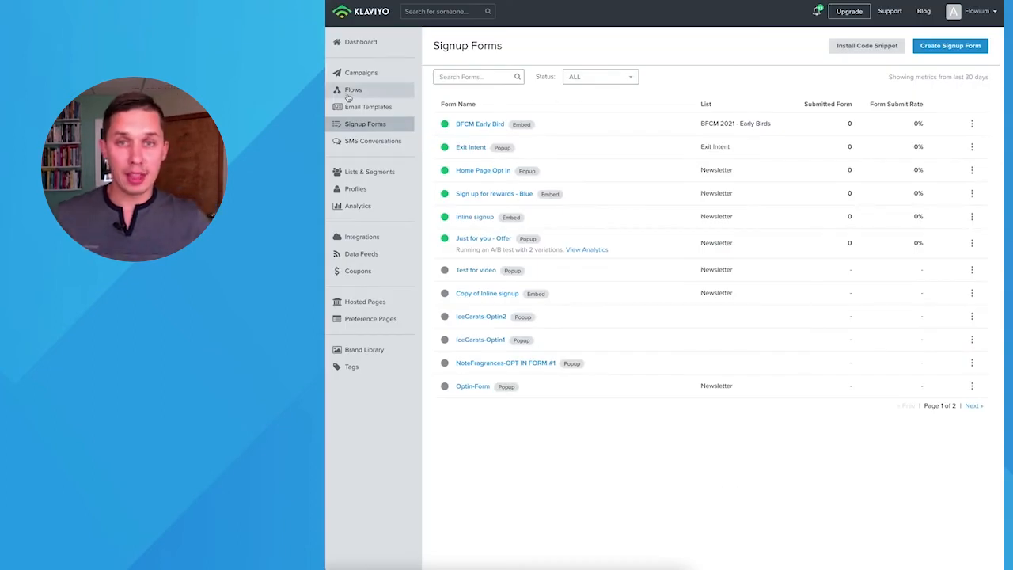
Back in Klaviyo, create a flow from scratch named "BFCM Early Opt in COnfirmation".
left_click(382, 95)
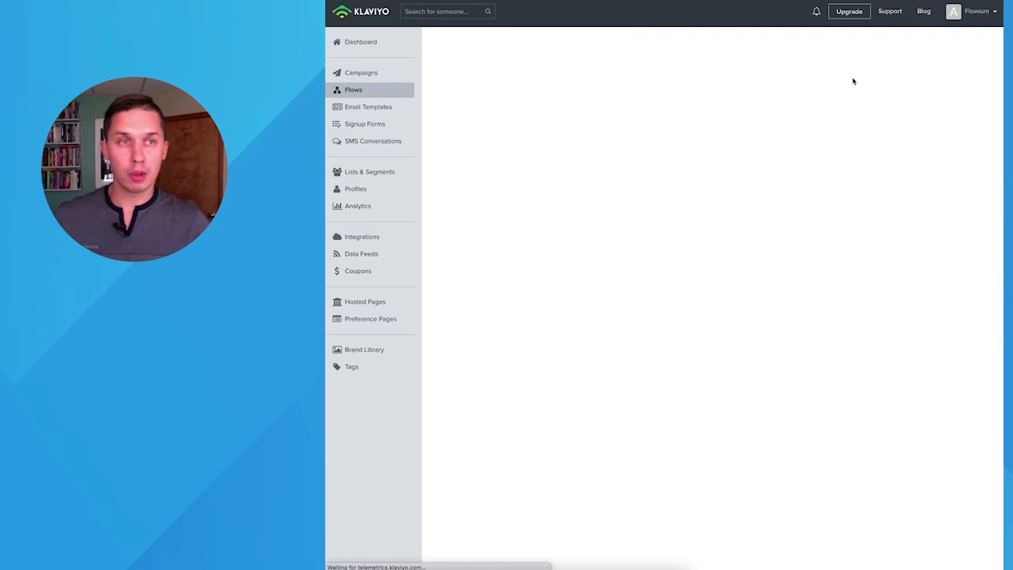
left_click(961, 46)
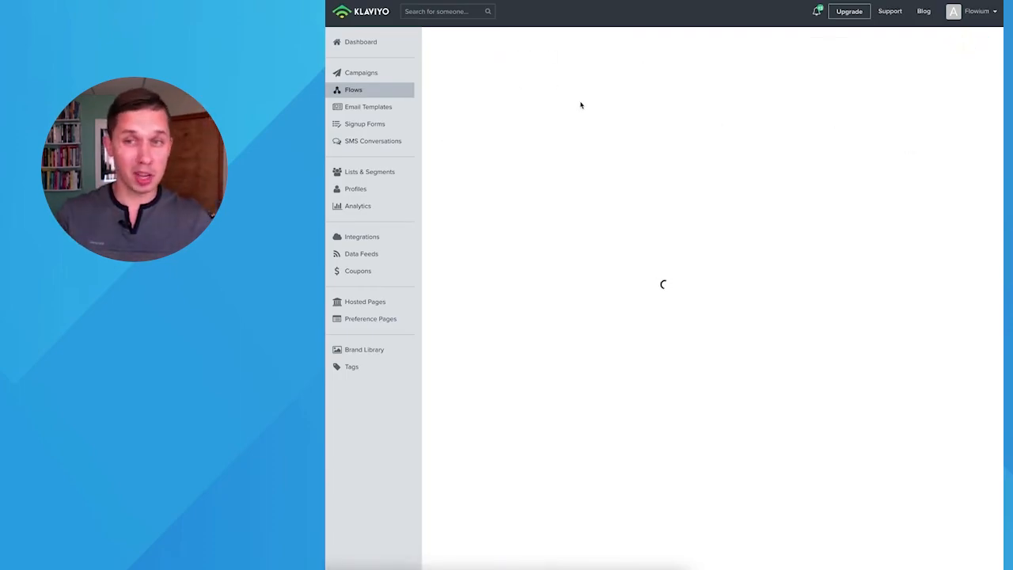
left_click(954, 46)
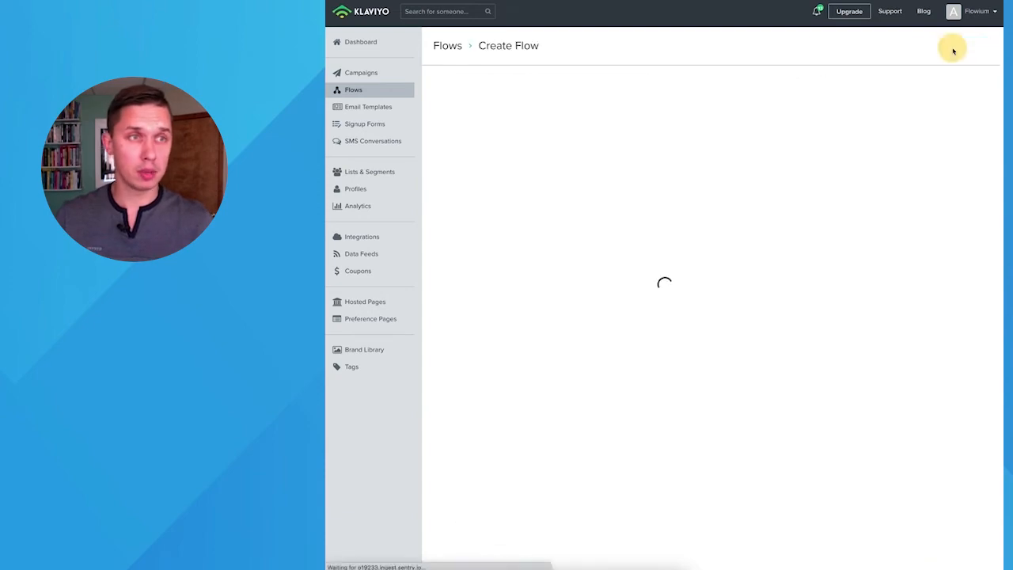
left_click(629, 130)
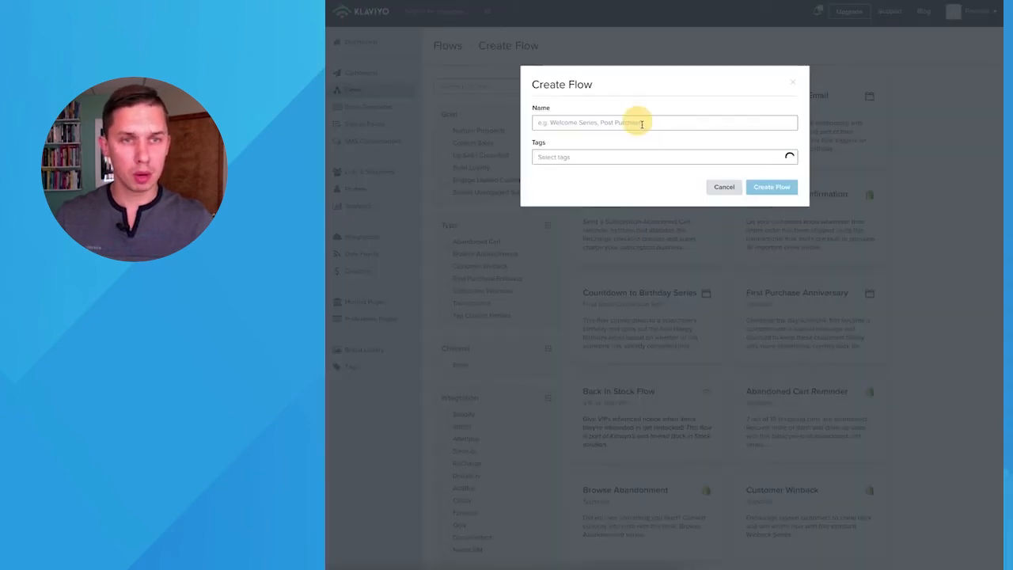
type("BFCM Early Opt i")
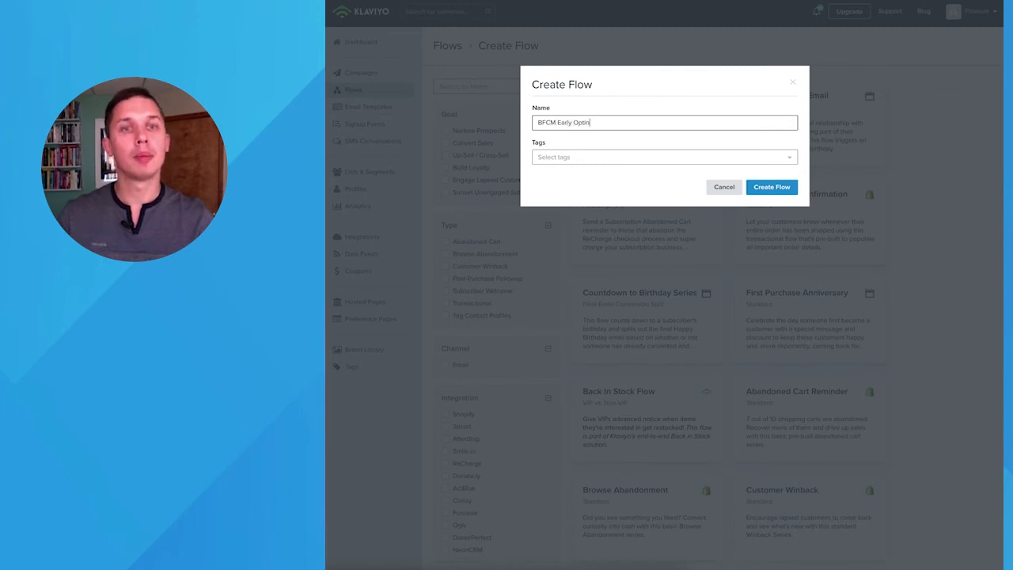
type("n  COnfirmation")
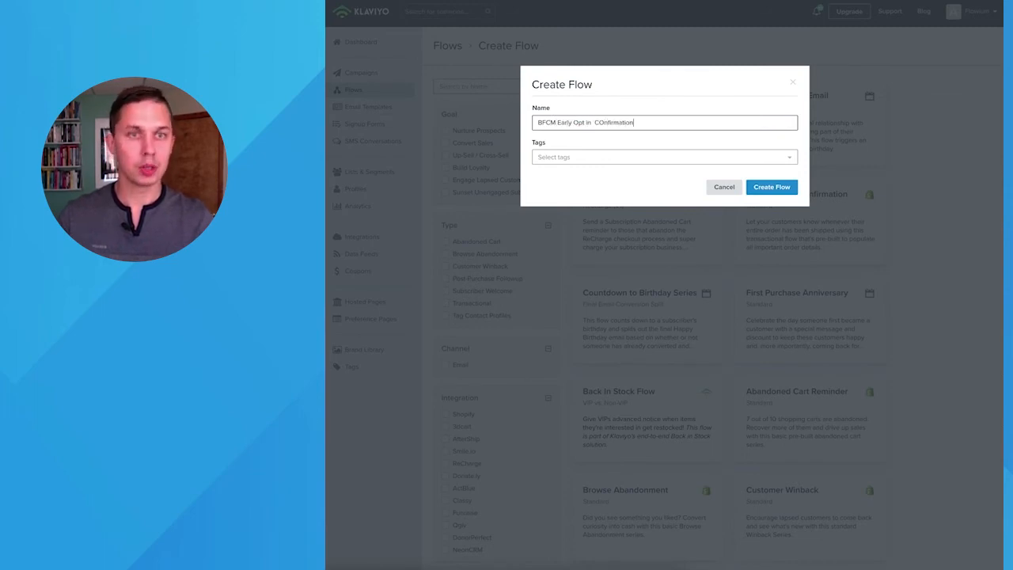
left_click(758, 186)
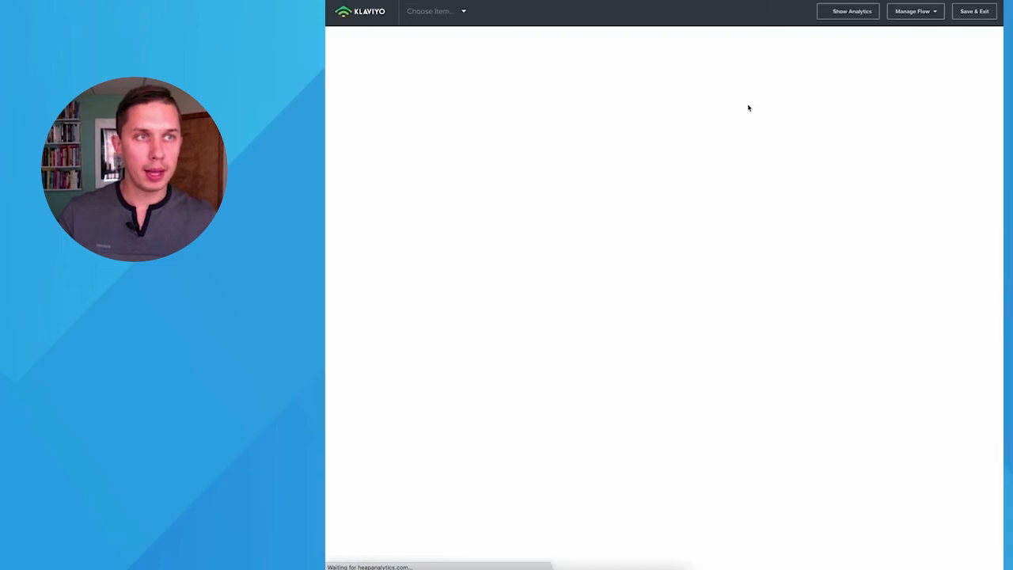
Trigger the flow when someone subscribes to the BFCM 2021 - Early Birds list and save the trigger.
left_click(388, 100)
left_click(388, 124)
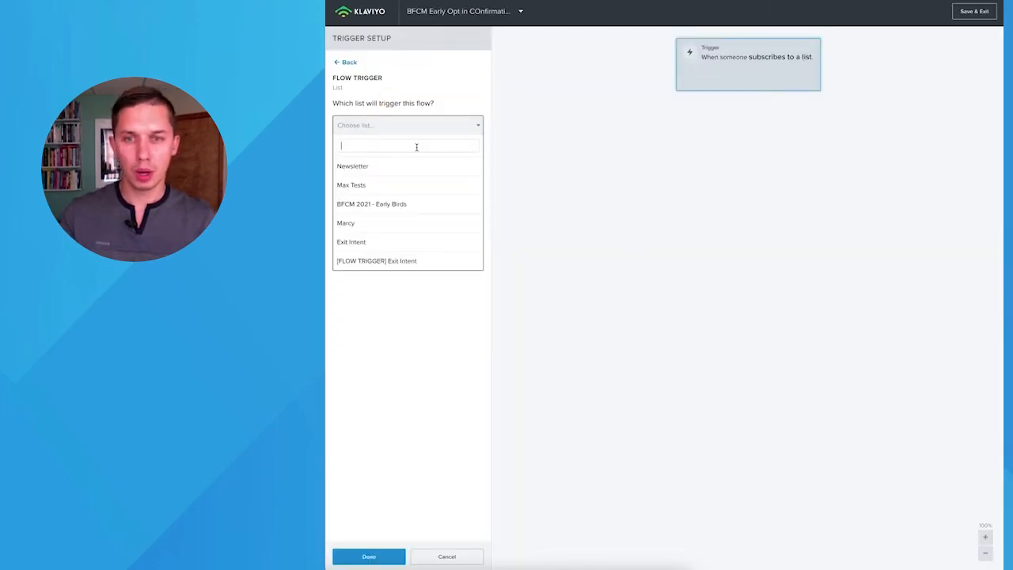
left_click(417, 203)
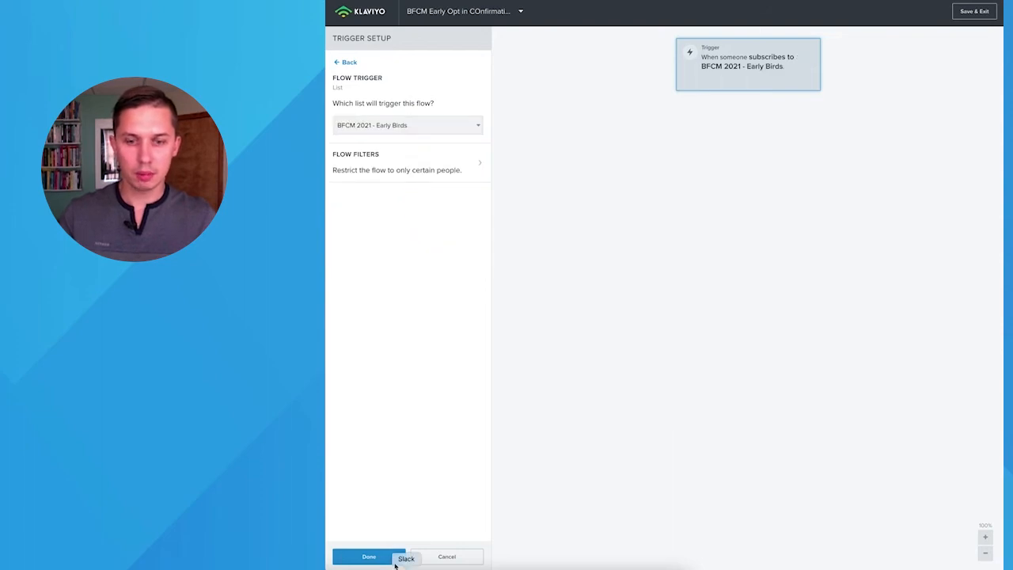
left_click(394, 562)
Add an email directly below the trigger and open and close its settings with the content left unconfigured.
left_click_drag(372, 64, 744, 136)
left_click(436, 533)
left_click(704, 128)
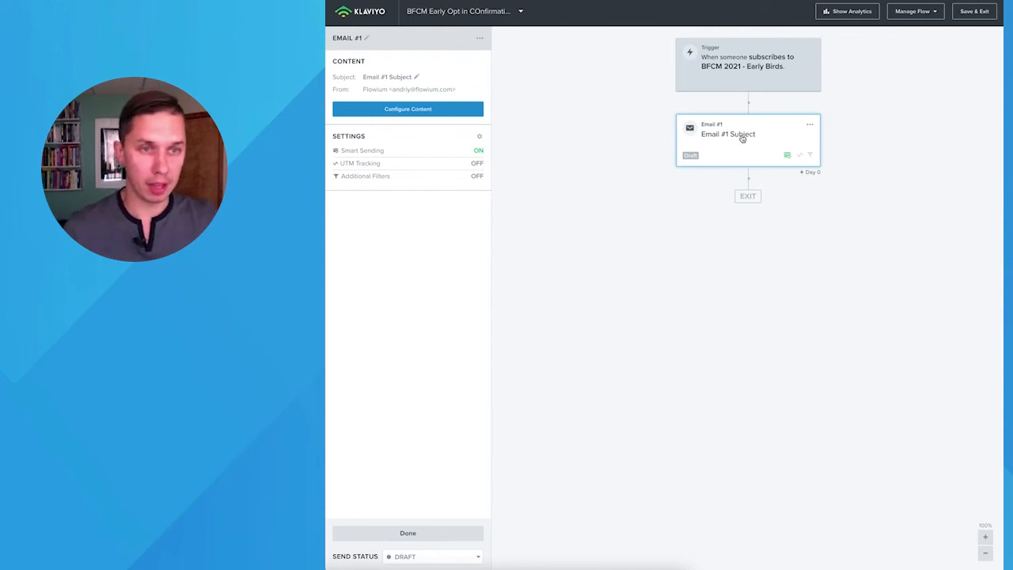
left_click(408, 533)
Add a profile property update after the email that creates a new property named "BFCM Starts".
left_click_drag(379, 82, 729, 227)
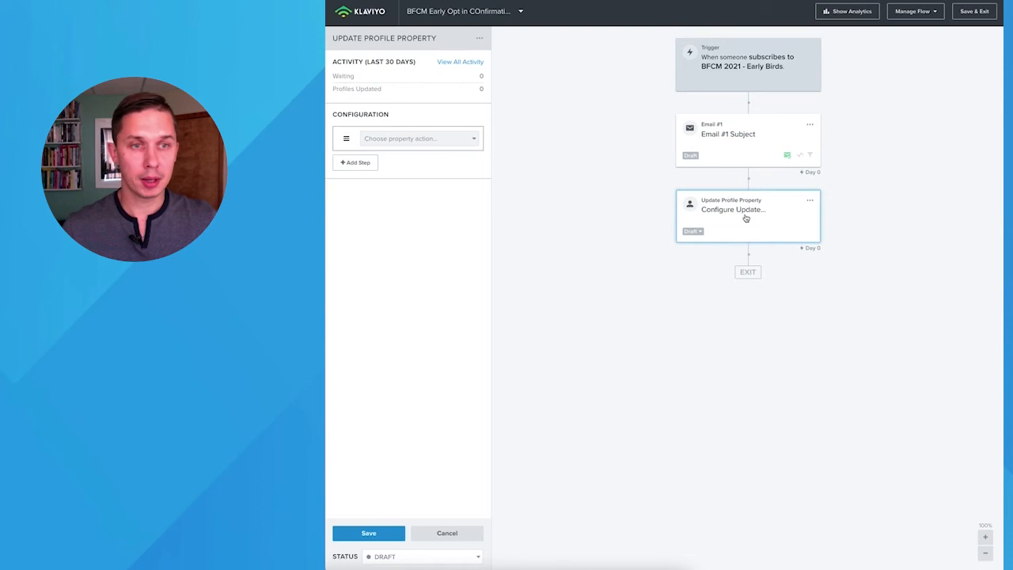
left_click(402, 141)
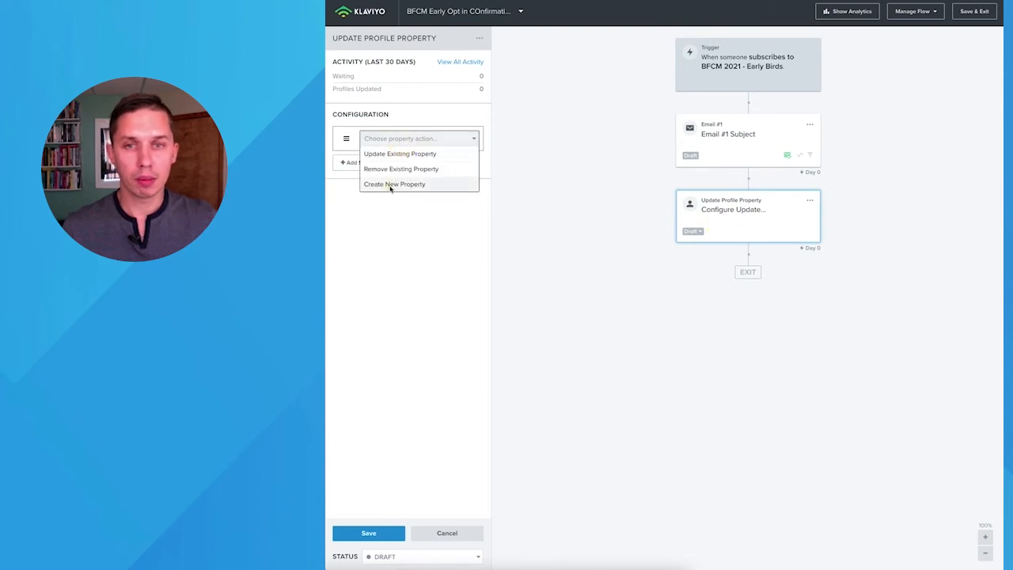
left_click(390, 184)
left_click(427, 158)
type("BFCM Starts")
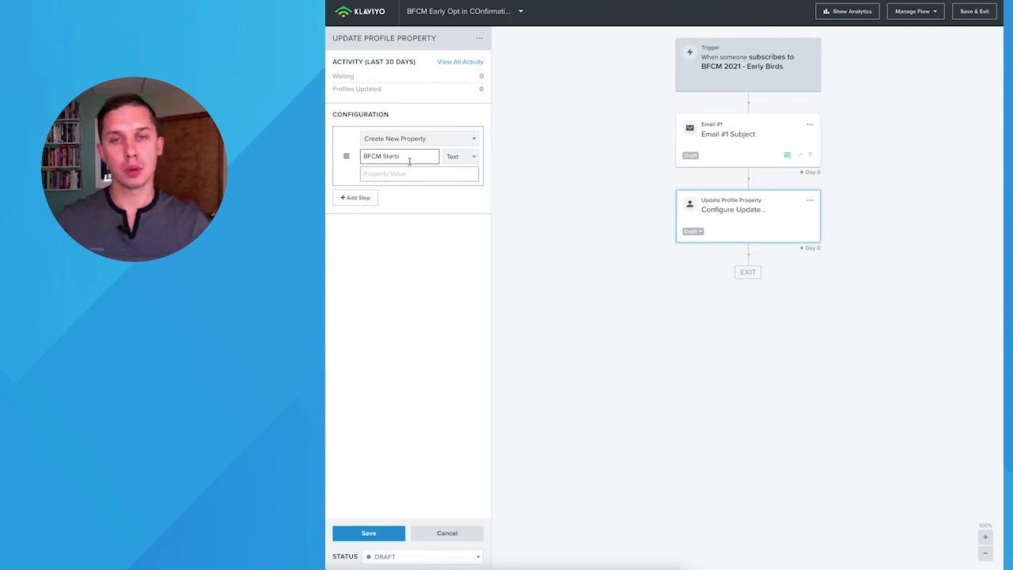
Make the new BFCM Starts property a date with the value 11/15/2021 and save the update action.
left_click(460, 157)
left_click(463, 212)
left_click(417, 175)
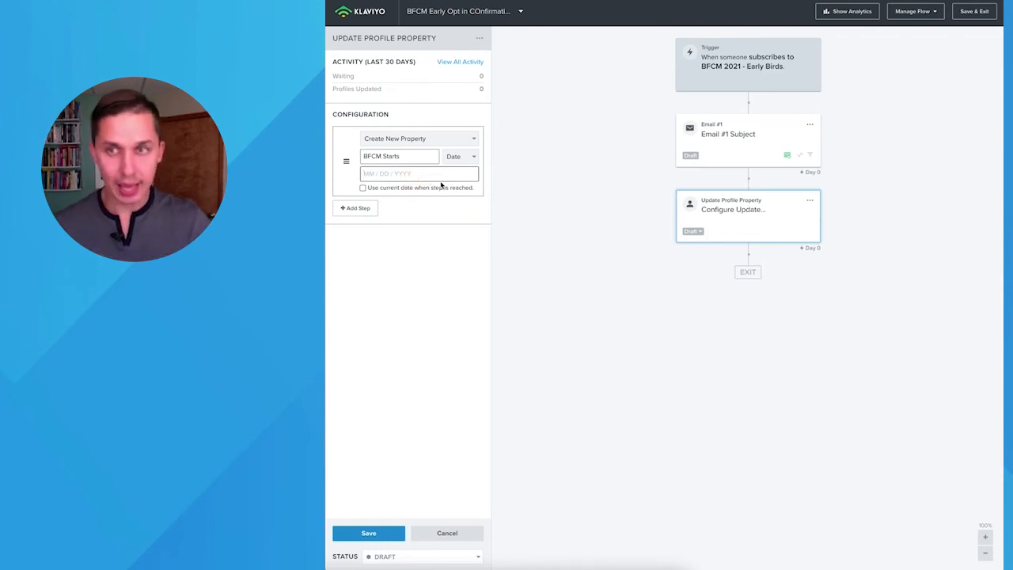
type("11/15/2021")
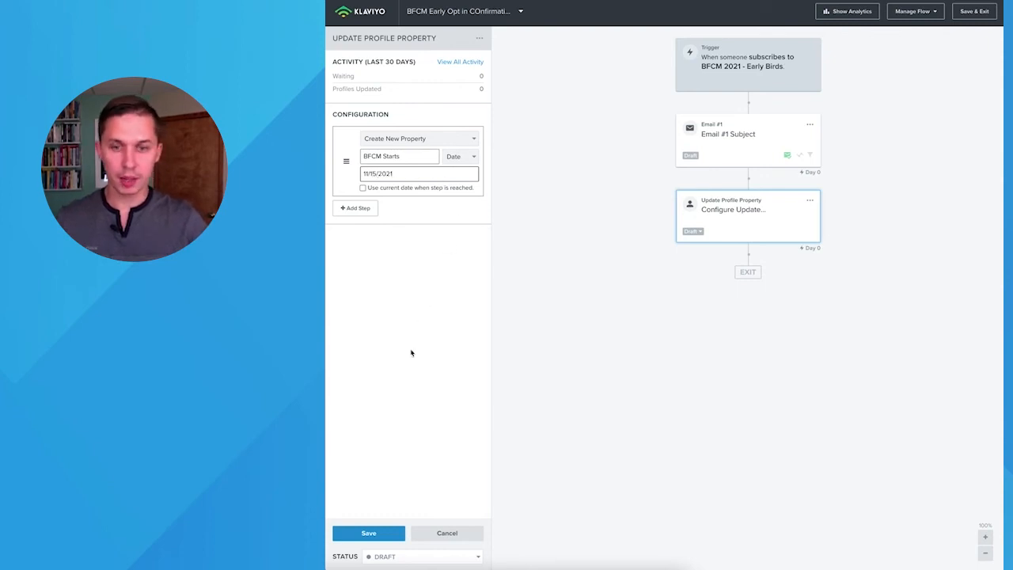
left_click(368, 532)
Insert a 5-minute time delay between the email and the profile property update.
left_click(721, 235)
left_click(692, 231)
left_click(699, 263)
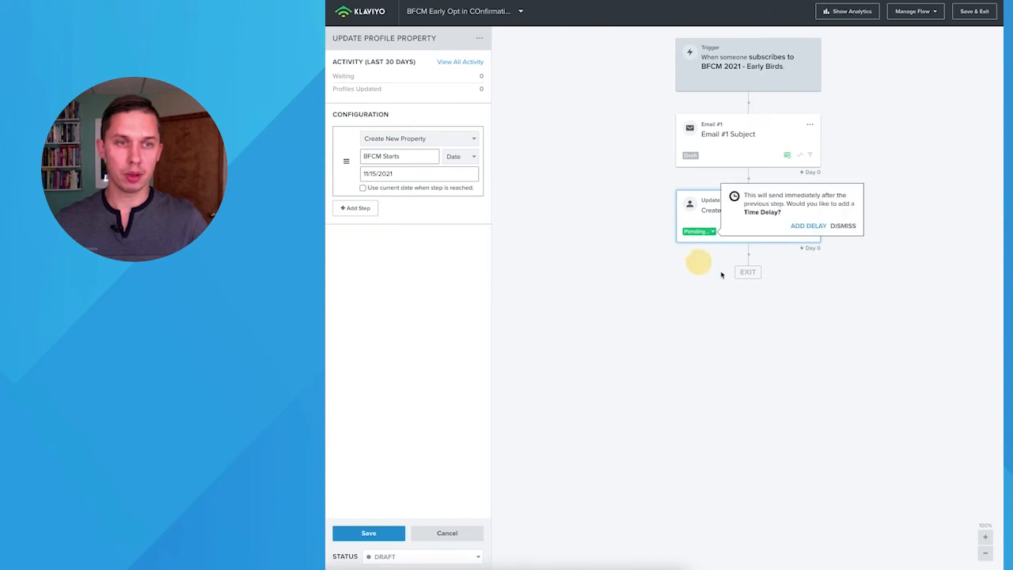
left_click(824, 227)
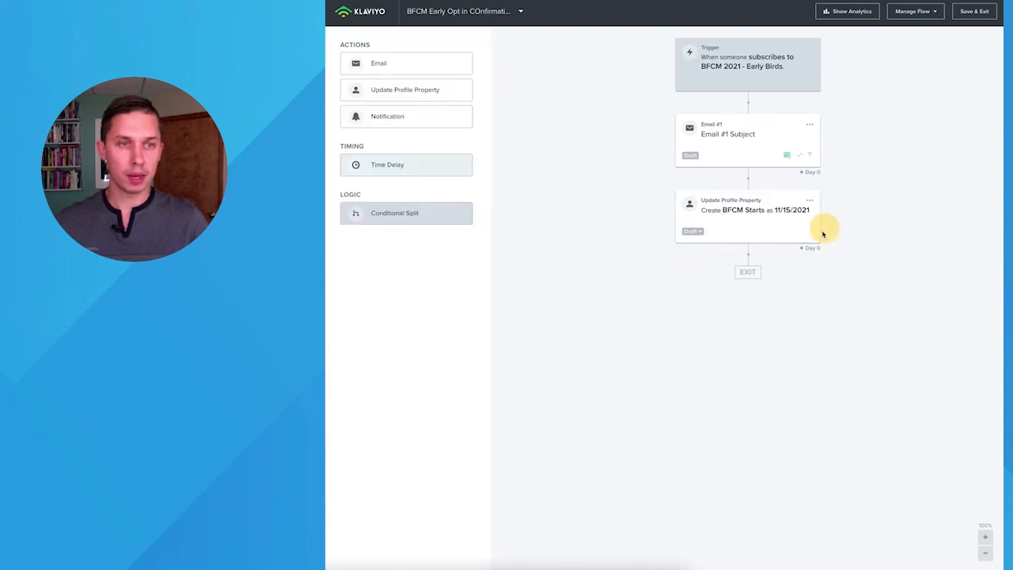
double_click(336, 82)
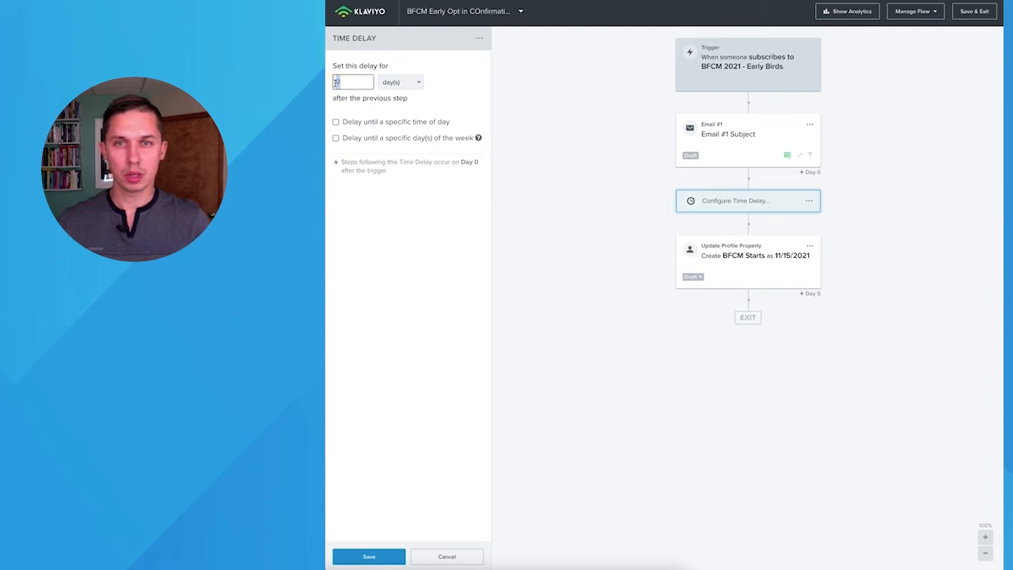
type("5")
left_click(402, 82)
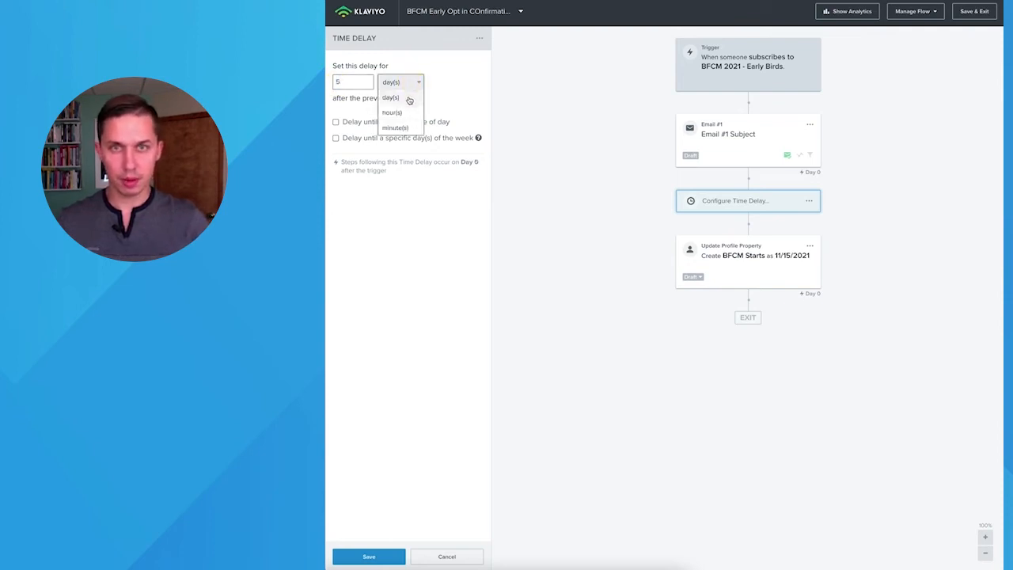
left_click(407, 112)
left_click(402, 557)
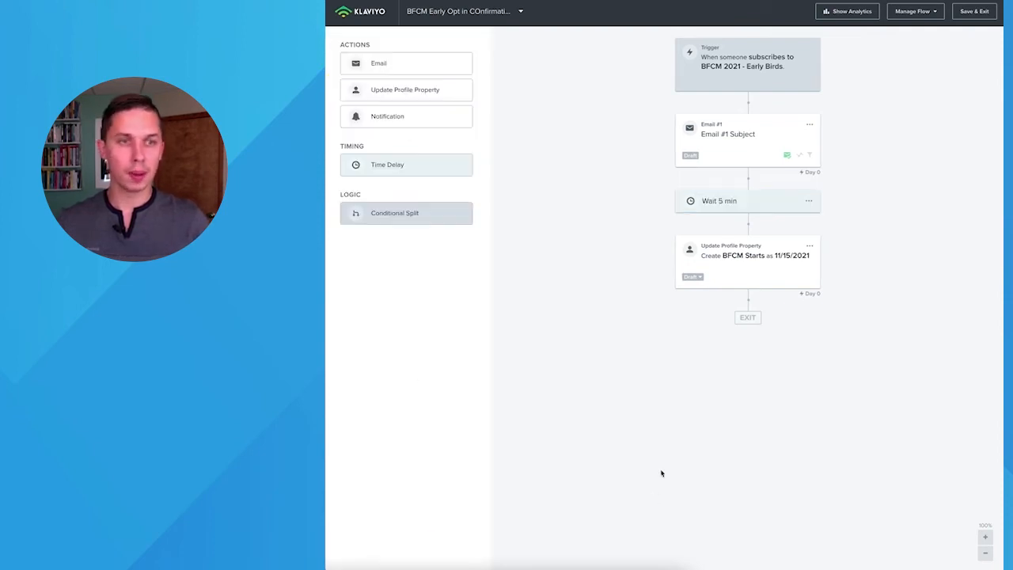
Review the flow's email, time delay and profile property update, including the name of the created property.
left_click_drag(716, 200, 757, 203)
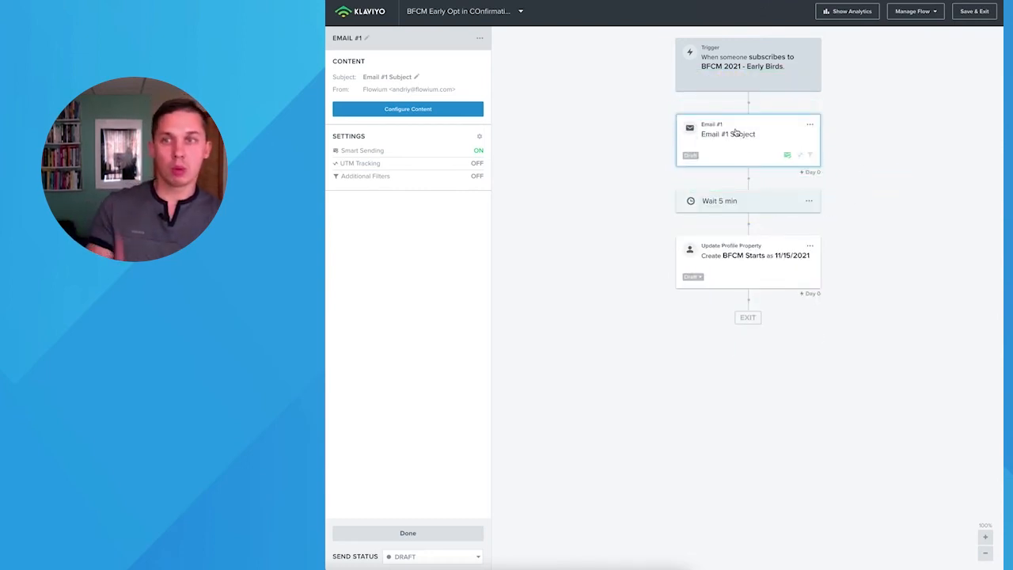
left_click(740, 206)
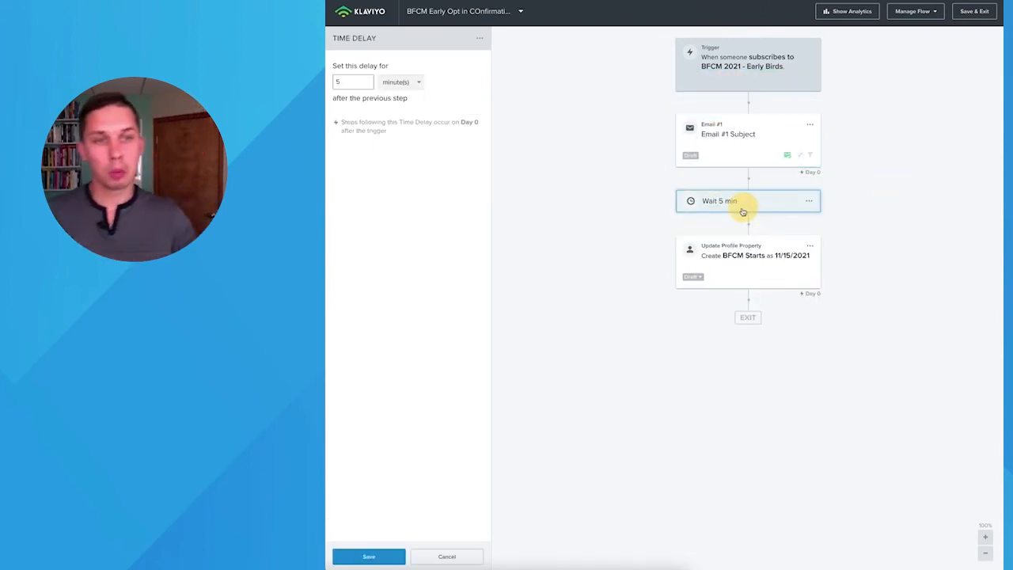
left_click(753, 281)
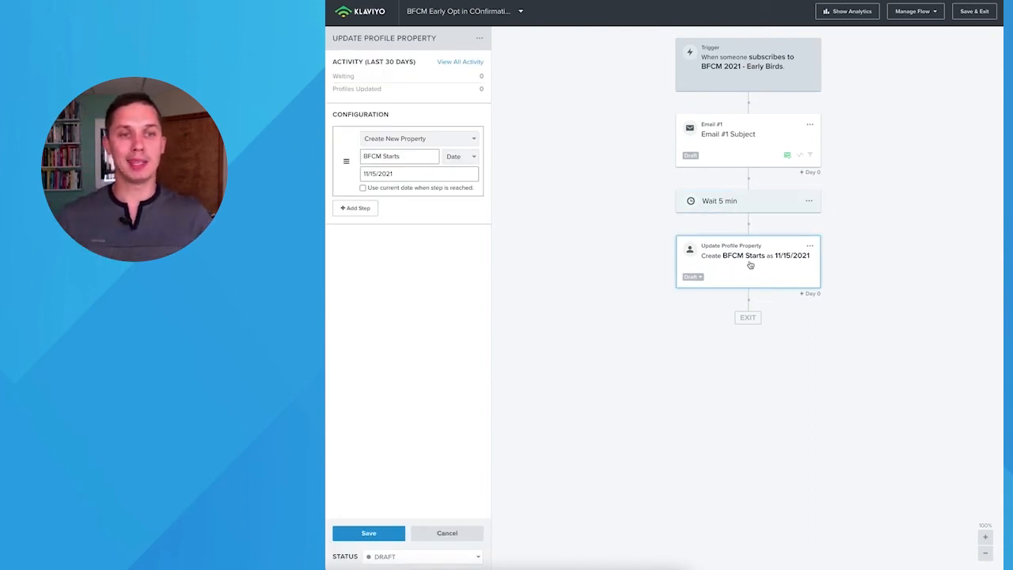
left_click_drag(423, 161, 353, 161)
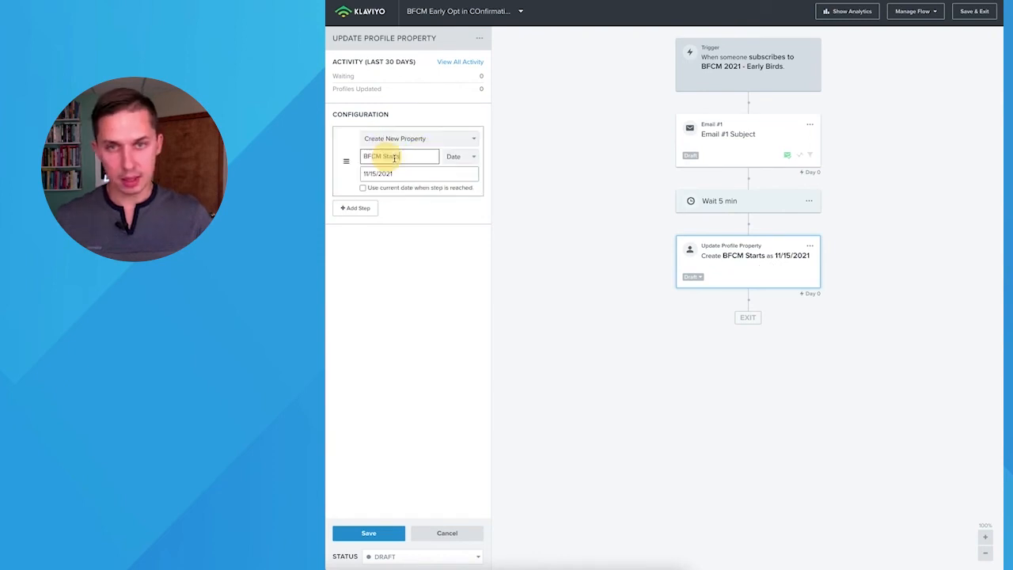
triple_click(393, 158)
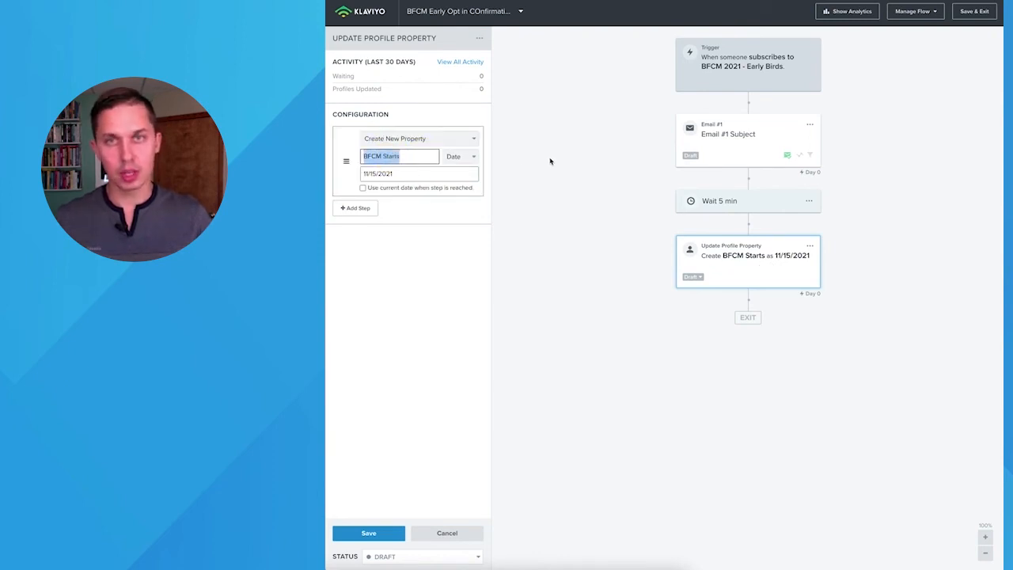
Leave the flow editor and search for the test contact by first name to open the profile.
left_click(362, 11)
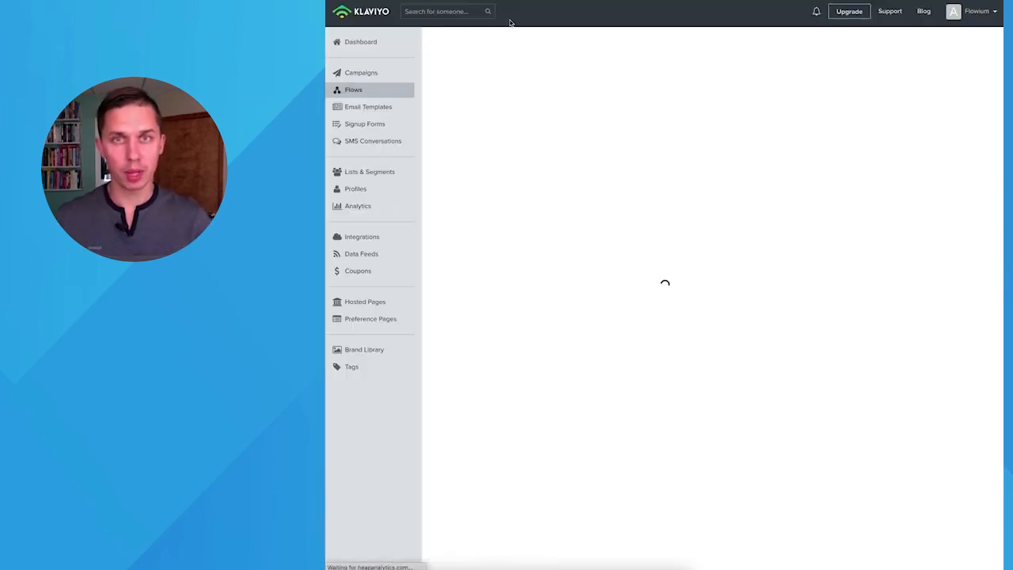
left_click(454, 11)
type("andriy")
key("Return")
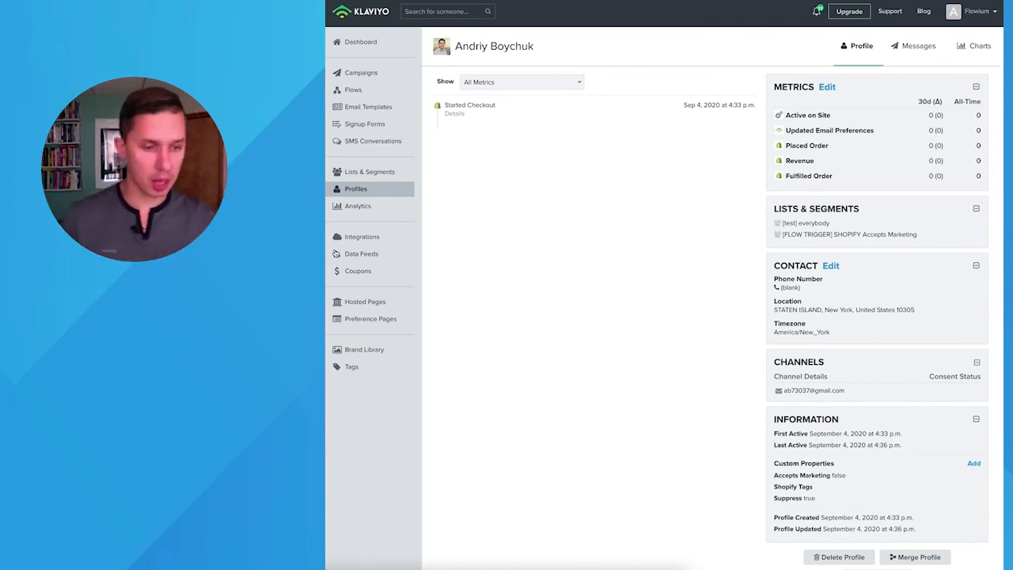
Add a custom property "BFCM Starts" with the value 11/15/2021 to the contact's profile.
left_click(973, 463)
left_click(599, 124)
type("BFCM Starts")
left_click(701, 127)
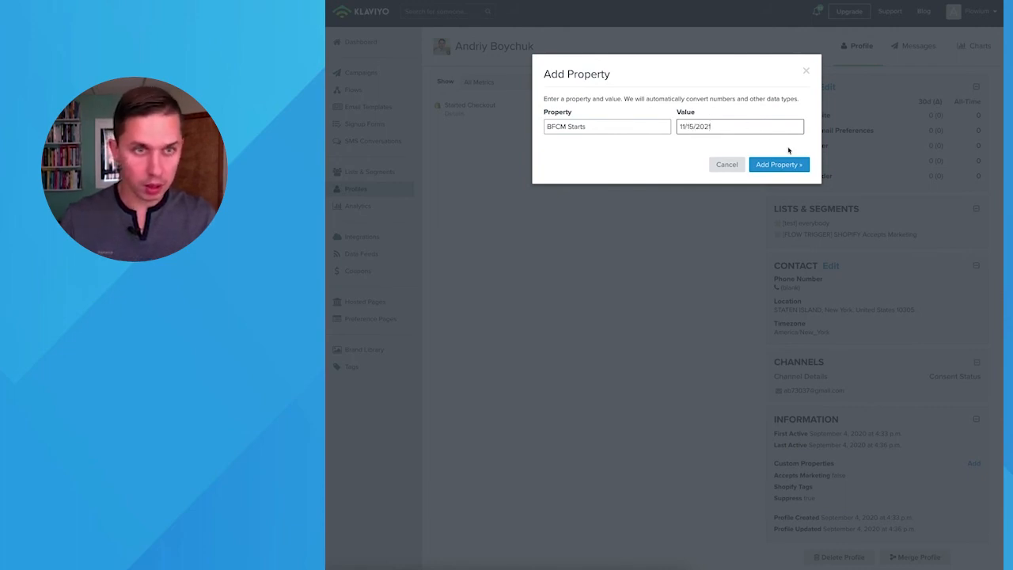
left_click(777, 164)
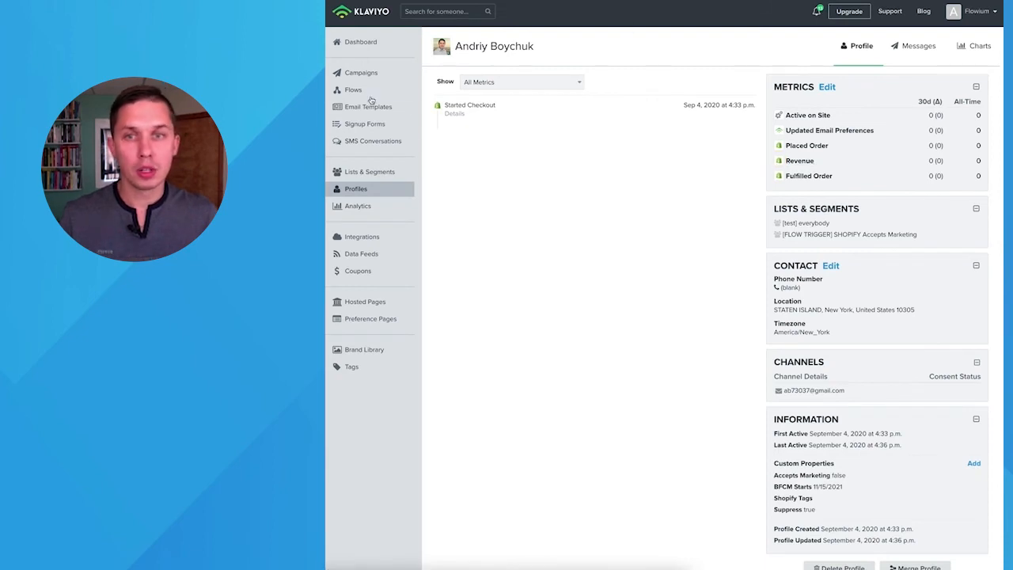
Create another flow from scratch named "BFCM 7 Day Sale".
left_click(354, 90)
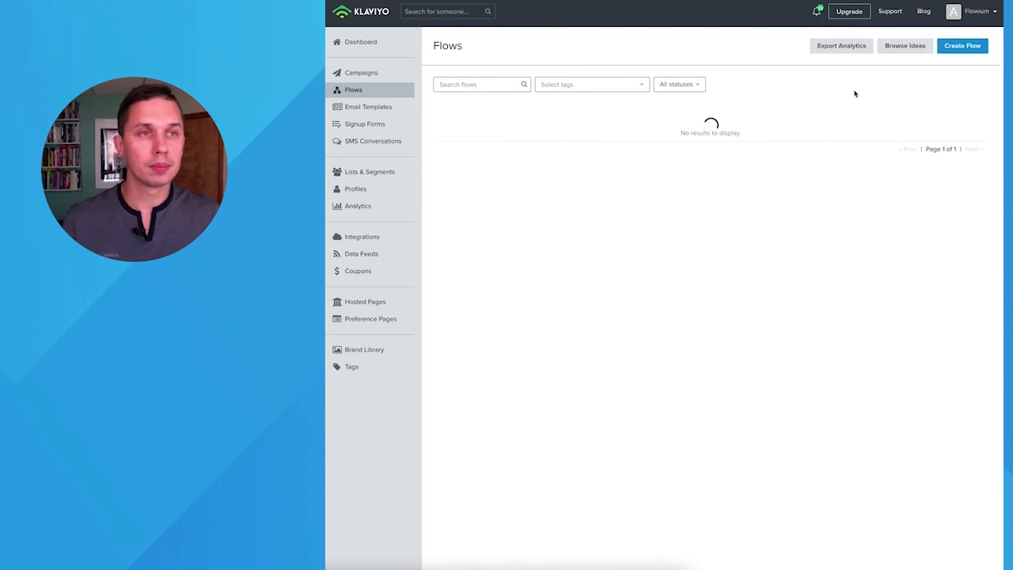
left_click(970, 45)
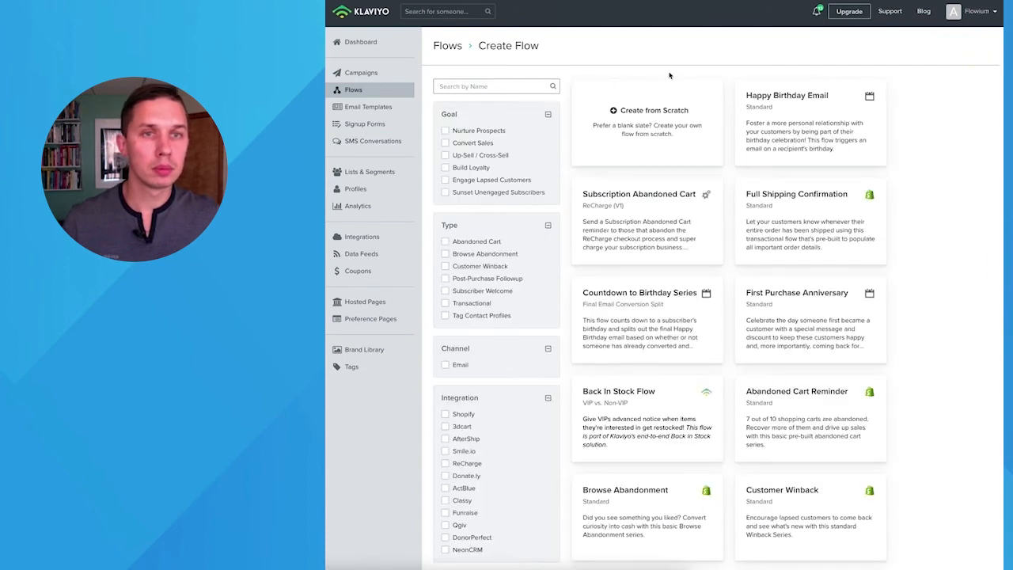
left_click(659, 115)
type("BFCM 7 Day")
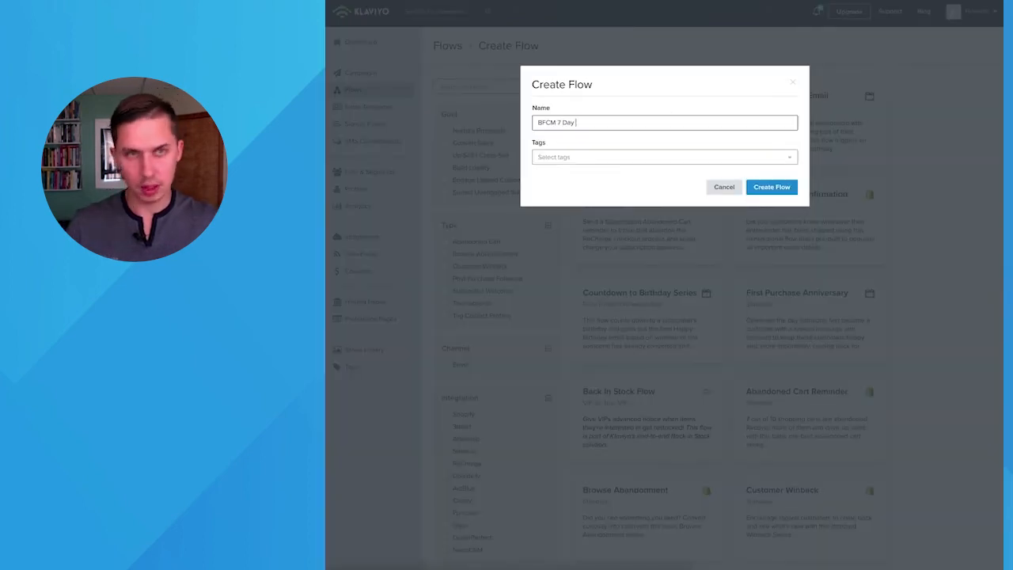
left_click(779, 188)
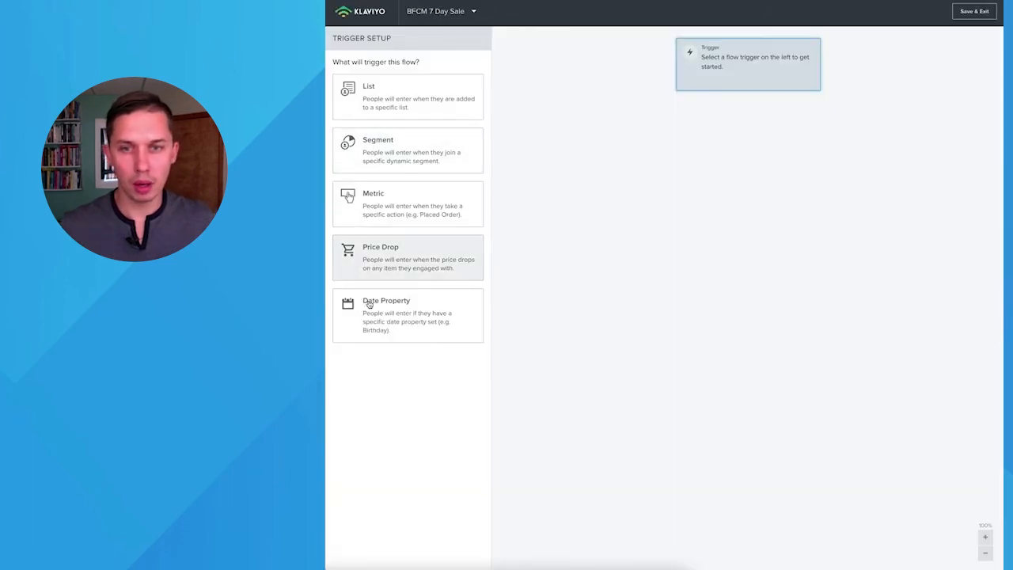
Trigger the flow by the date property BFCM Starts, starting on the person's date, and open the time zone choices.
left_click(371, 302)
left_click(387, 126)
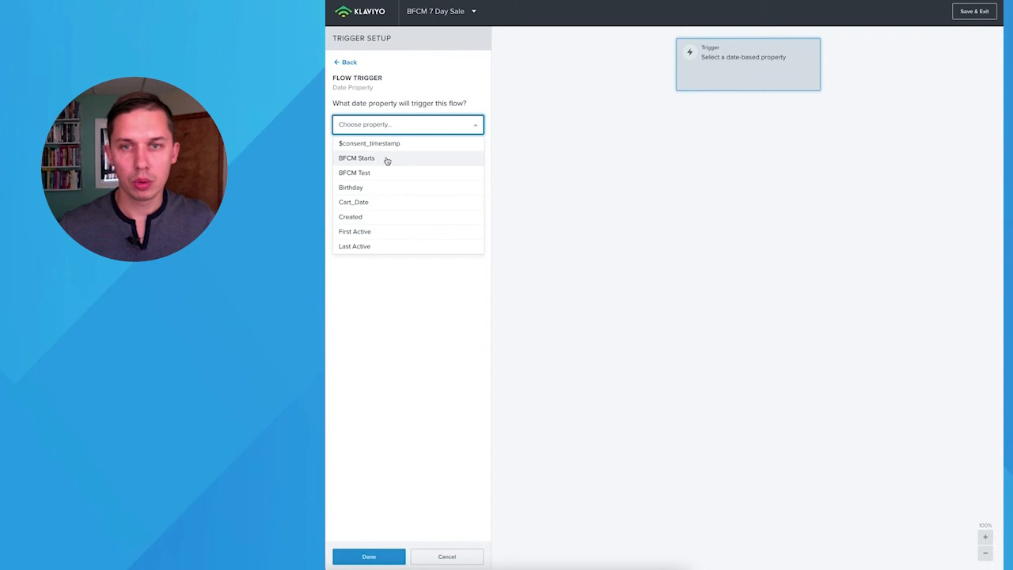
left_click(387, 159)
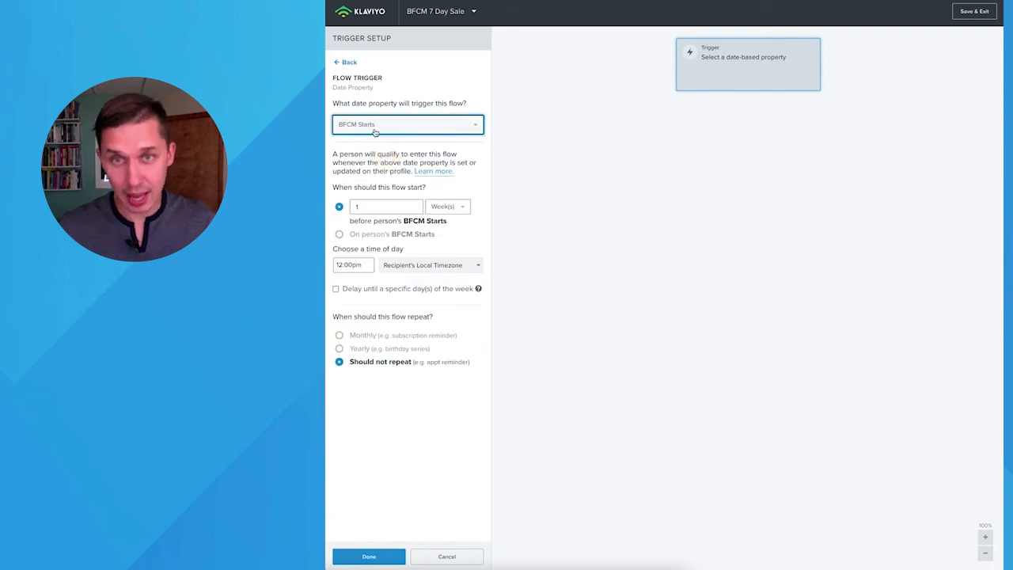
left_click(339, 234)
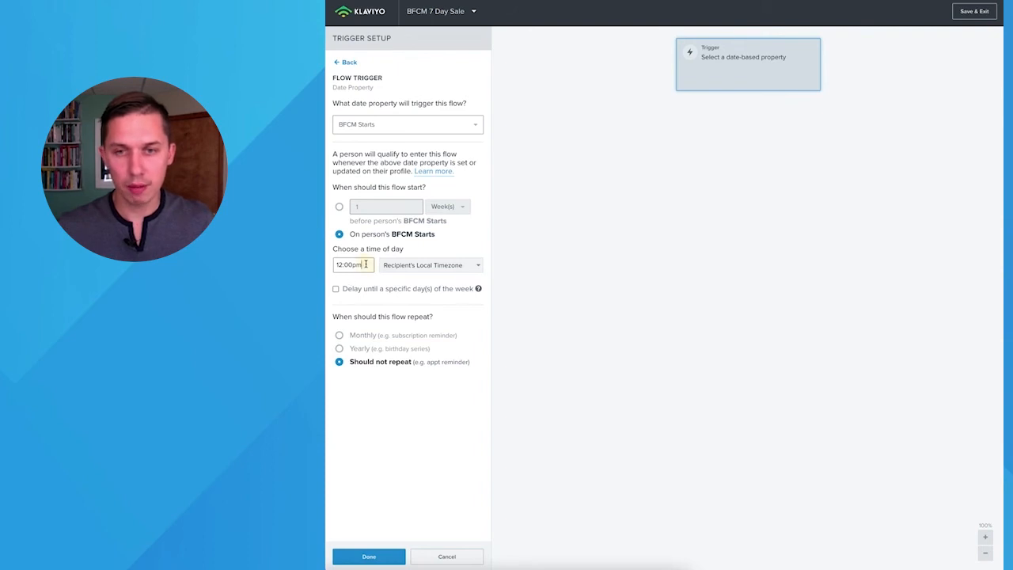
left_click(443, 267)
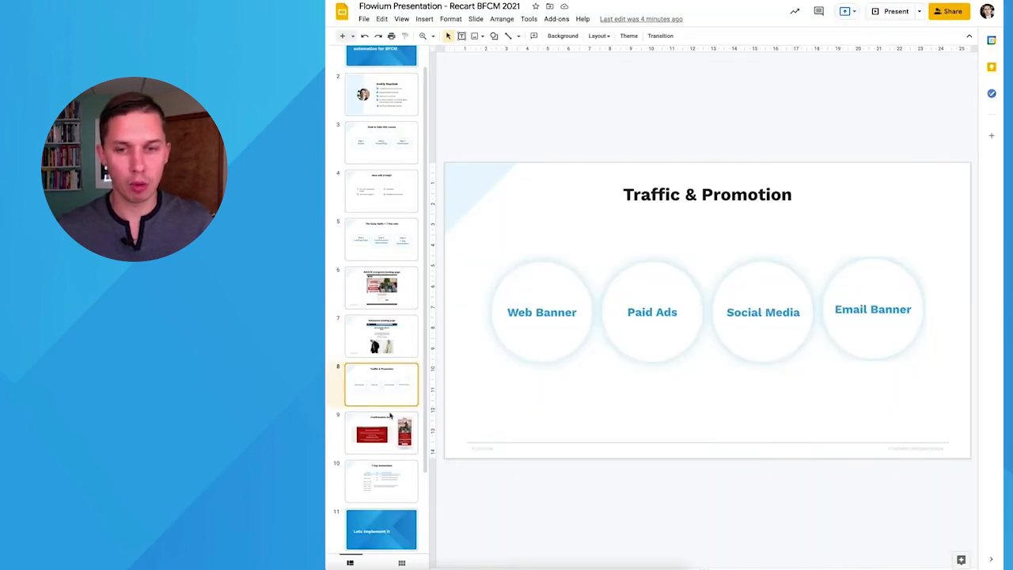
In the Google Slides presentation, open the 7 Day Automation slide and check the Day #1 schedule entry.
scroll(389, 415, "down", 3)
left_click(384, 406)
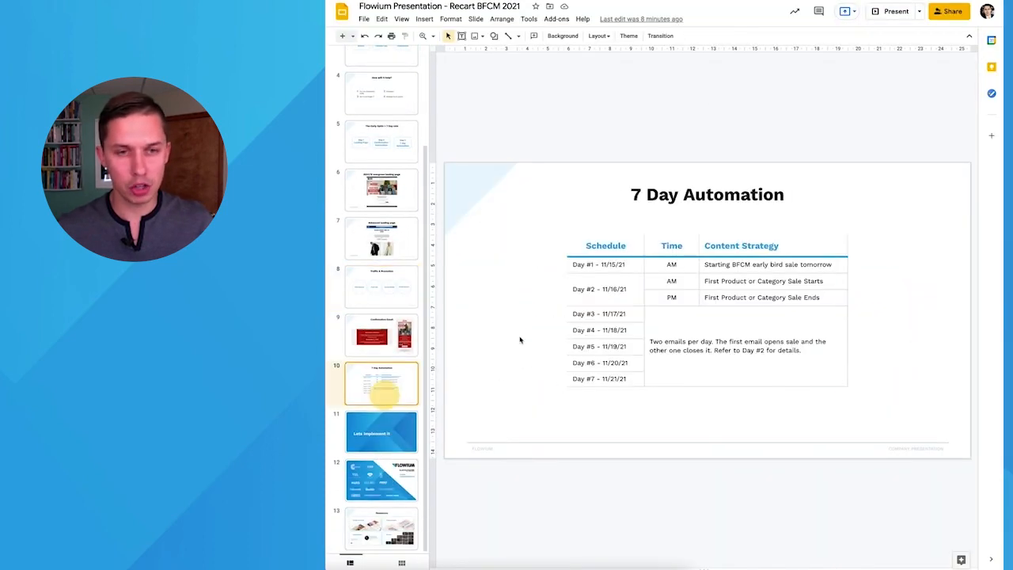
left_click(601, 265)
left_click_drag(571, 266, 615, 267)
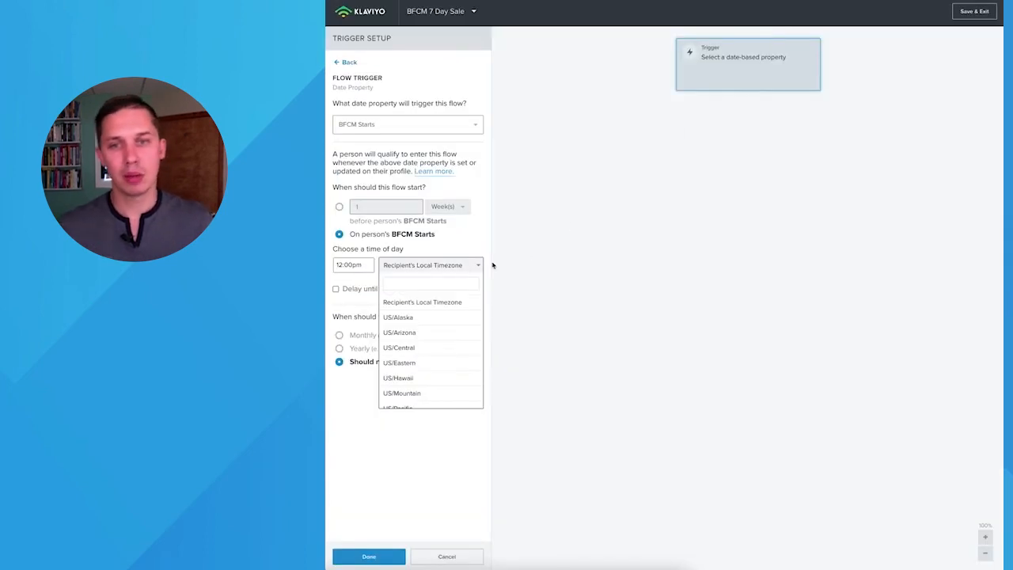
Back in Klaviyo, set the trigger's time of day to 10:00am and its time zone to US/Eastern.
left_click(369, 267)
left_click(340, 265)
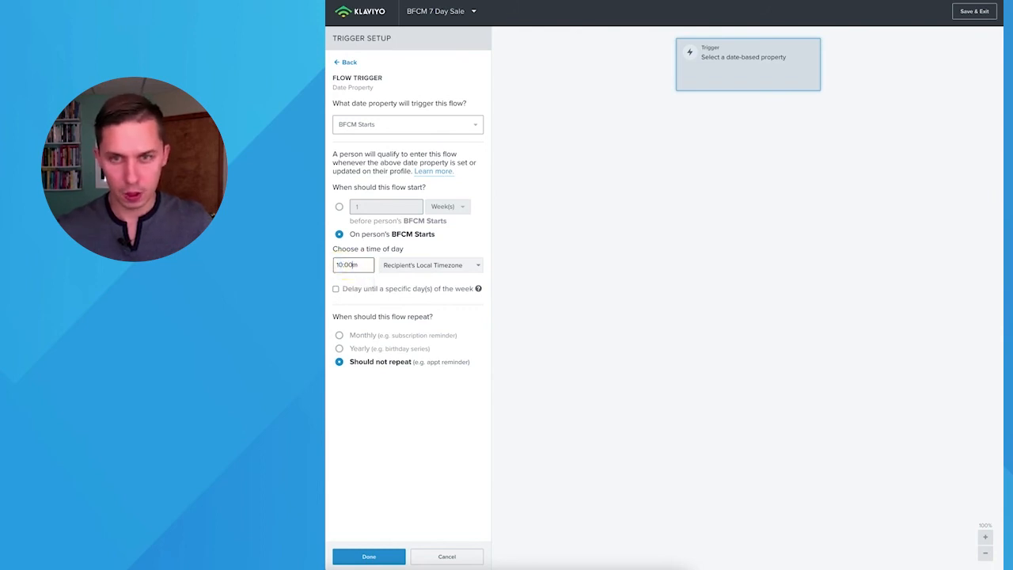
left_click(403, 266)
type("est")
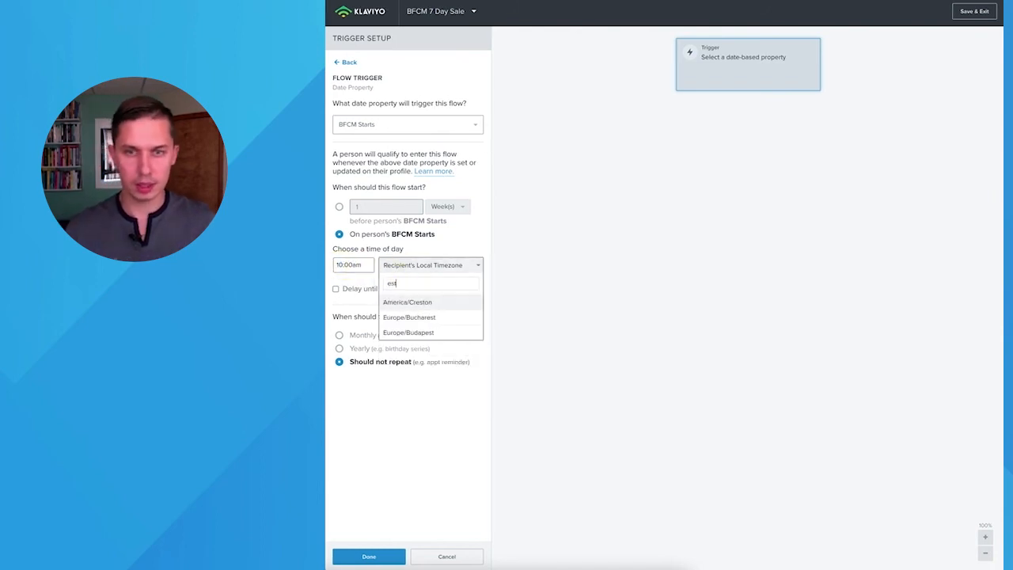
key("BackSpace")
key("BackSpace")
type("ast")
left_click(446, 307)
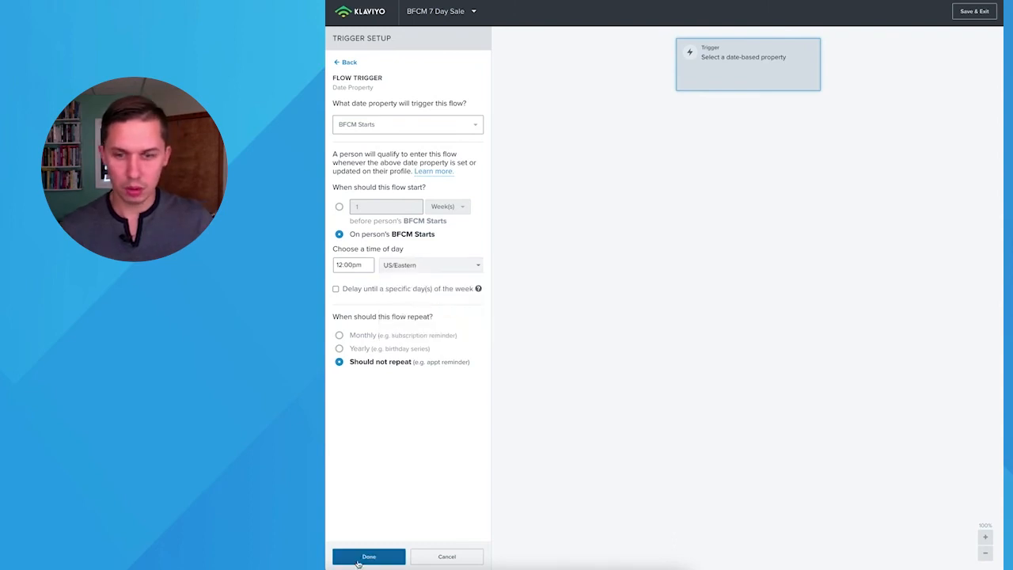
Confirm the date-property trigger setup and add a first email directly below the trigger.
left_click(344, 558)
left_click(402, 553)
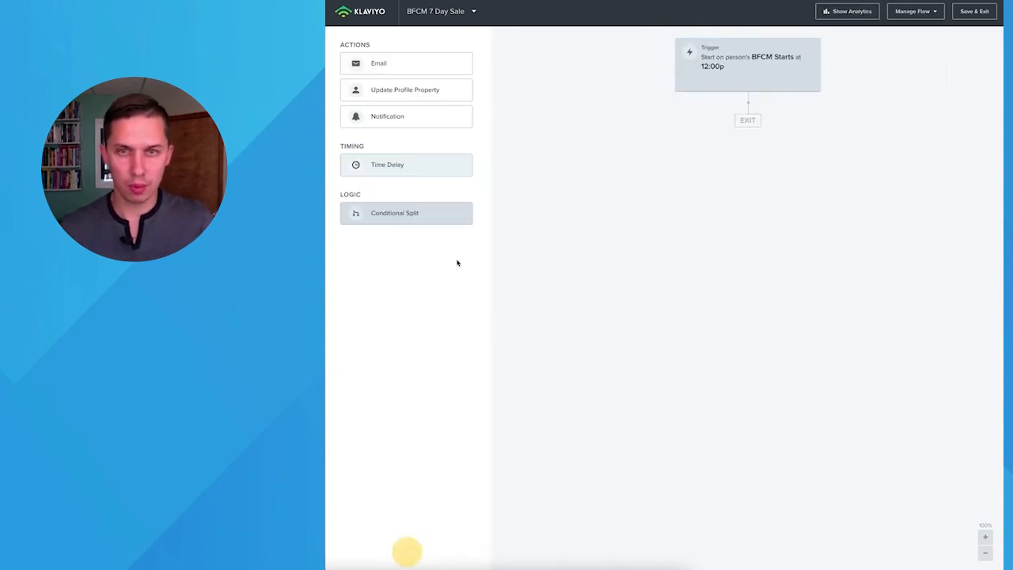
left_click_drag(406, 68, 773, 116)
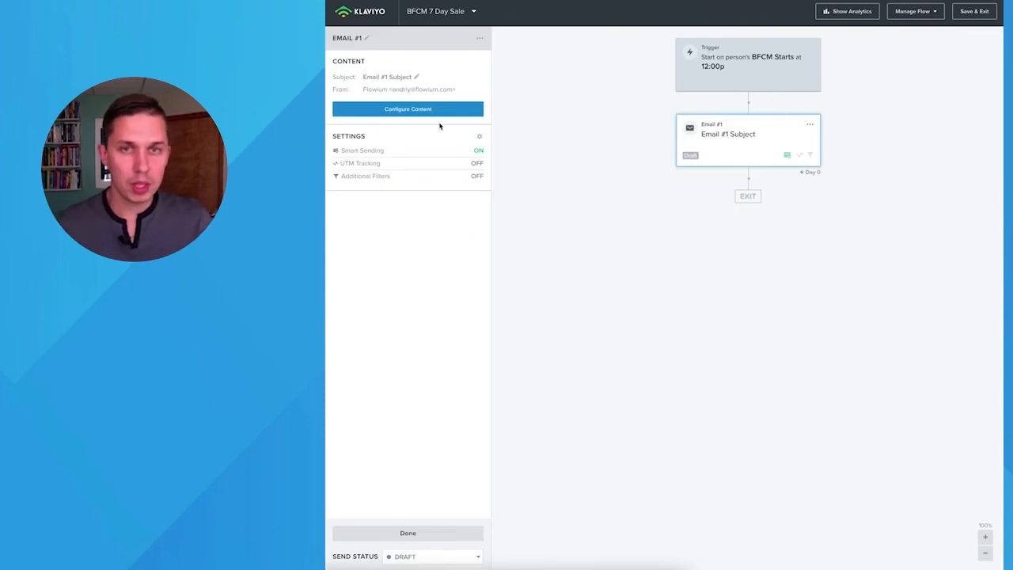
left_click(420, 536)
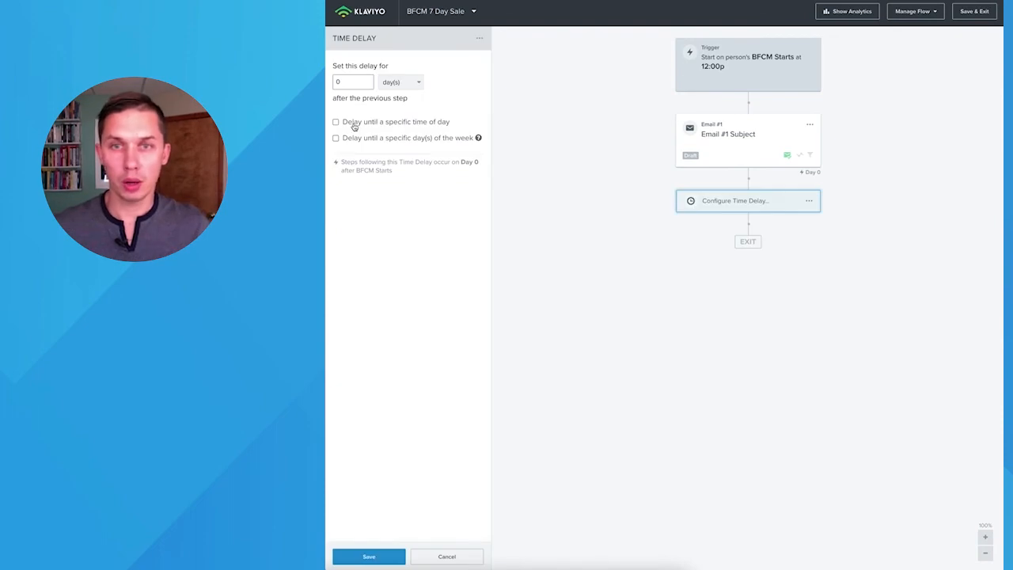
Hold the 0-day time delay below Email #1 until 8:00am US/Eastern.
left_click(354, 124)
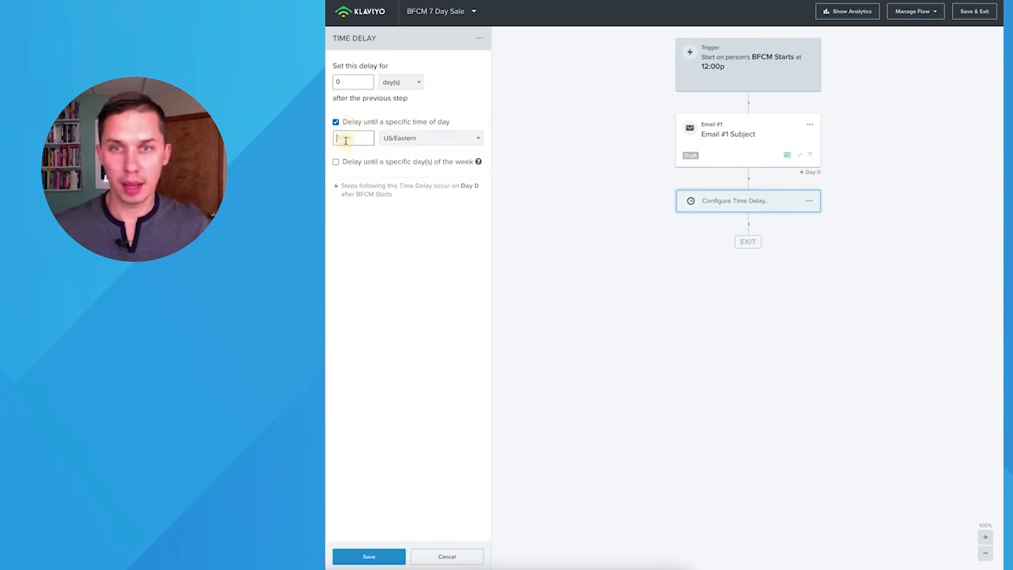
left_click(345, 140)
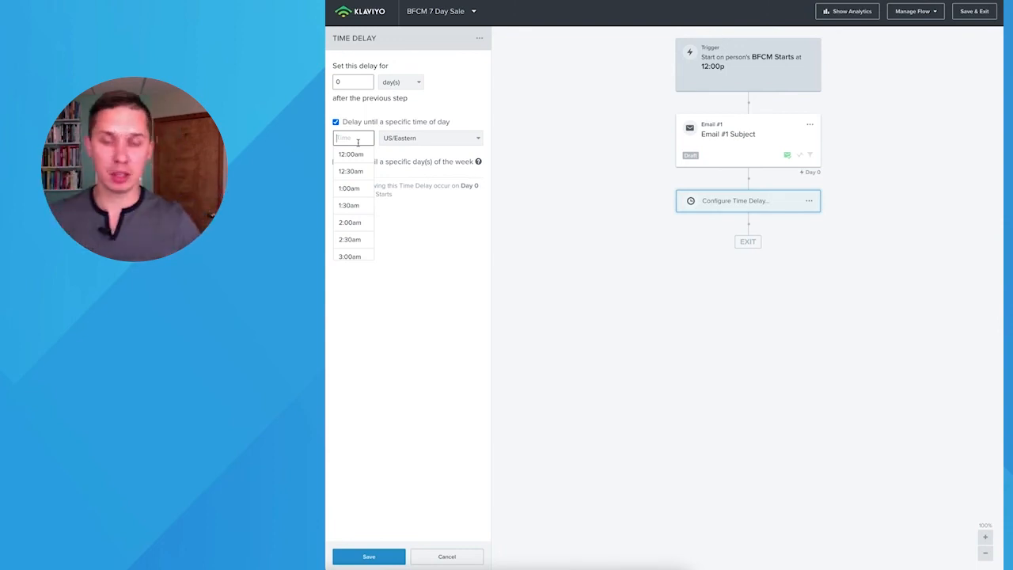
type("8")
left_click(370, 156)
Restrict the time delay below Email #1 to Tuesday only and save it.
left_click(348, 163)
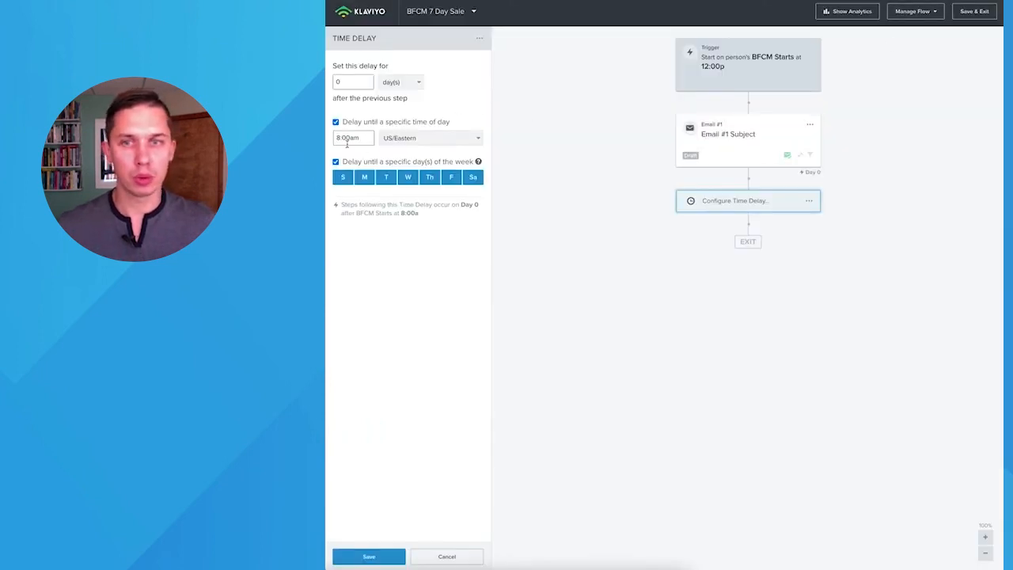
left_click(342, 176)
left_click(364, 177)
left_click(408, 176)
left_click(429, 176)
left_click(451, 176)
left_click(473, 176)
left_click(368, 556)
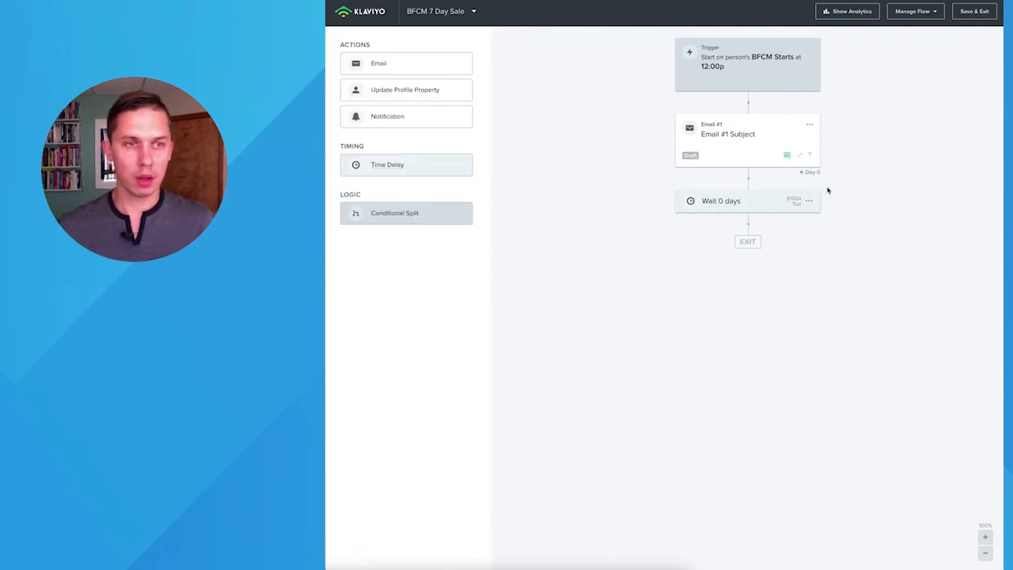
Recheck the Tuesday 8:00am delay and add a second email below it.
left_click(773, 205)
left_click(367, 555)
left_click_drag(398, 71, 744, 244)
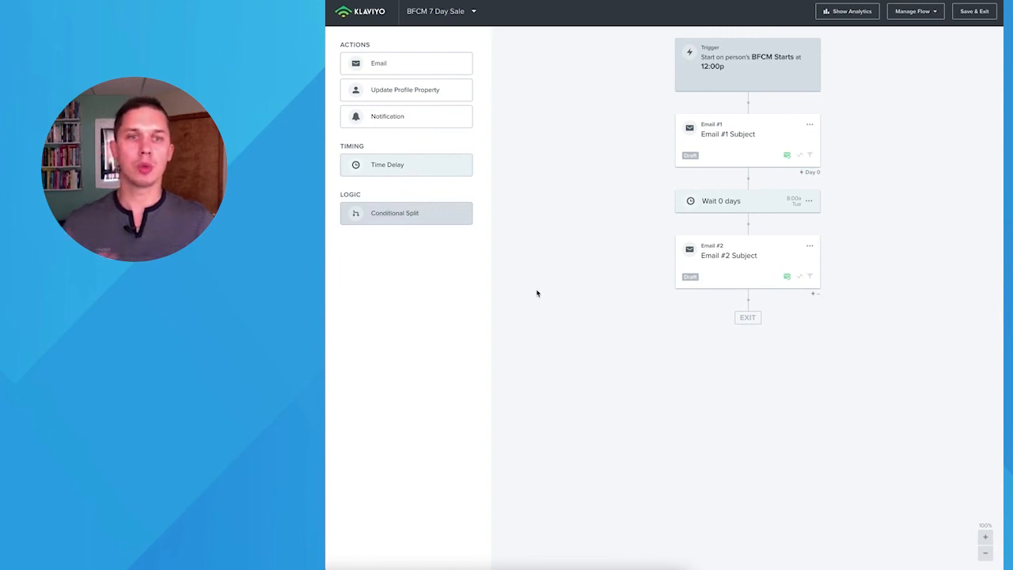
left_click(549, 128)
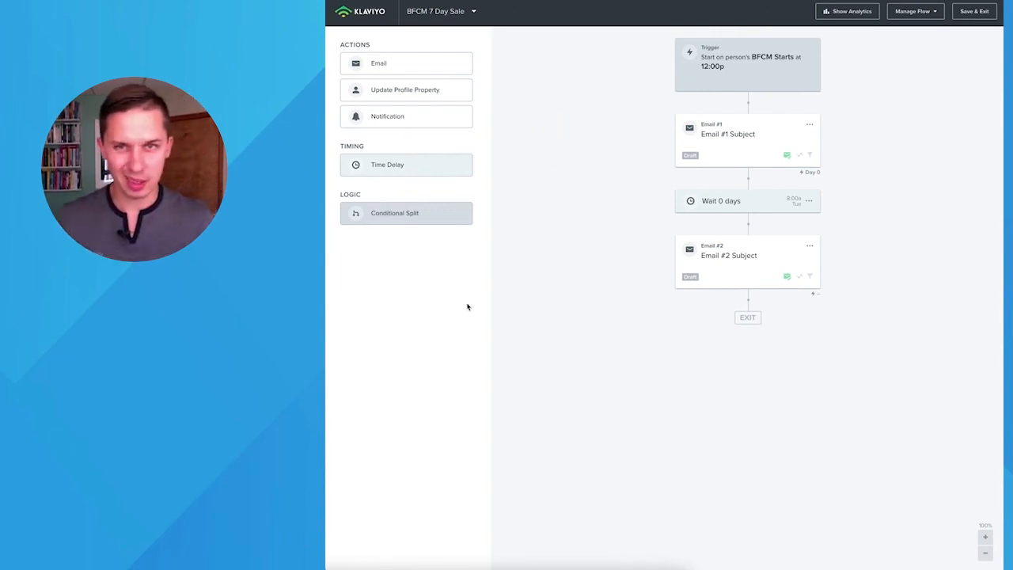
Add a 0-day time delay below Email #2 that waits until 8:00pm US/Eastern, and save it.
left_click_drag(421, 180, 743, 331)
left_click(746, 328)
left_click(358, 124)
left_click(361, 138)
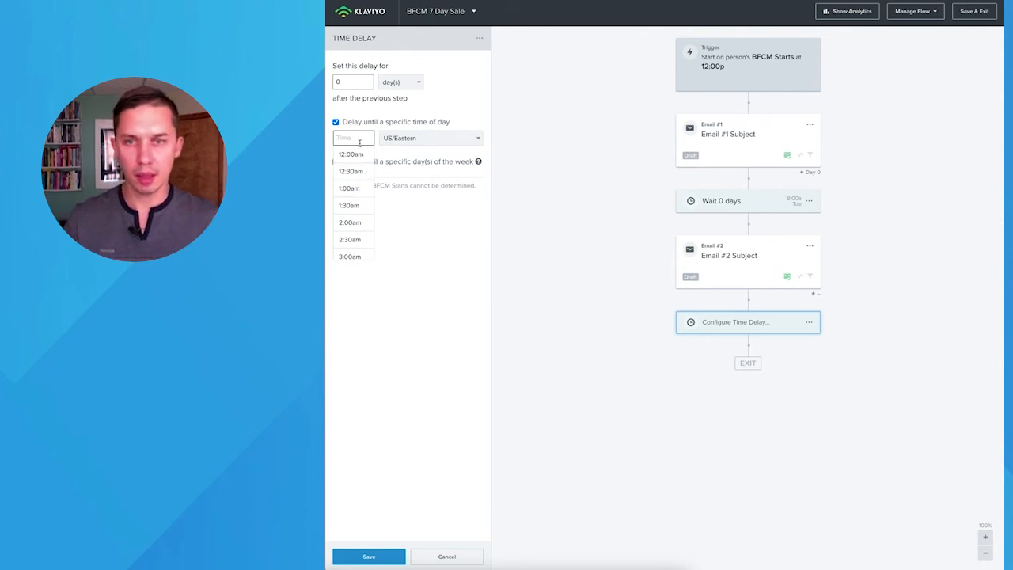
type("8")
left_click(357, 190)
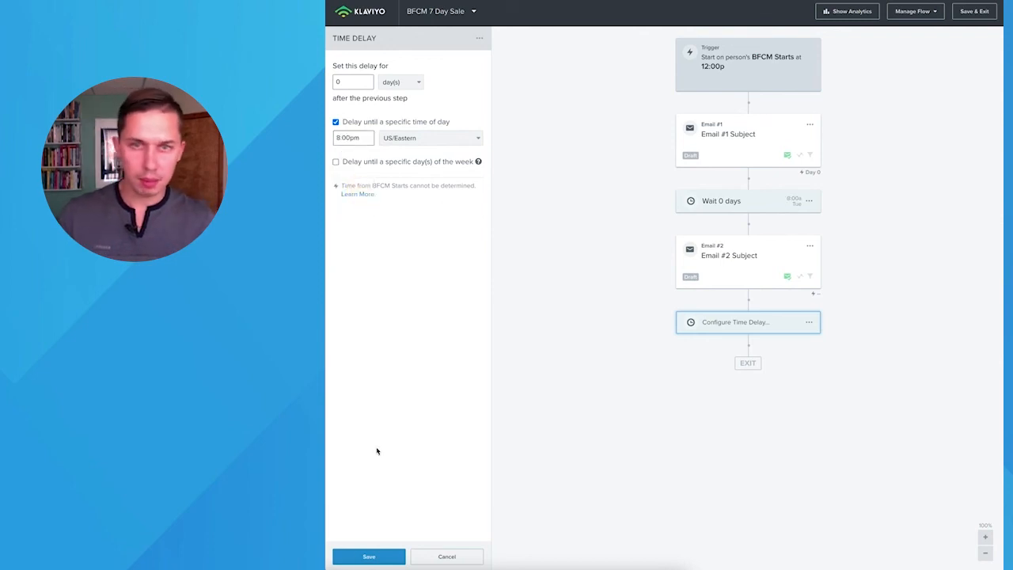
left_click(375, 557)
Add a third email below the 8:00pm time delay.
left_click(807, 248)
left_click(585, 200)
left_click(427, 529)
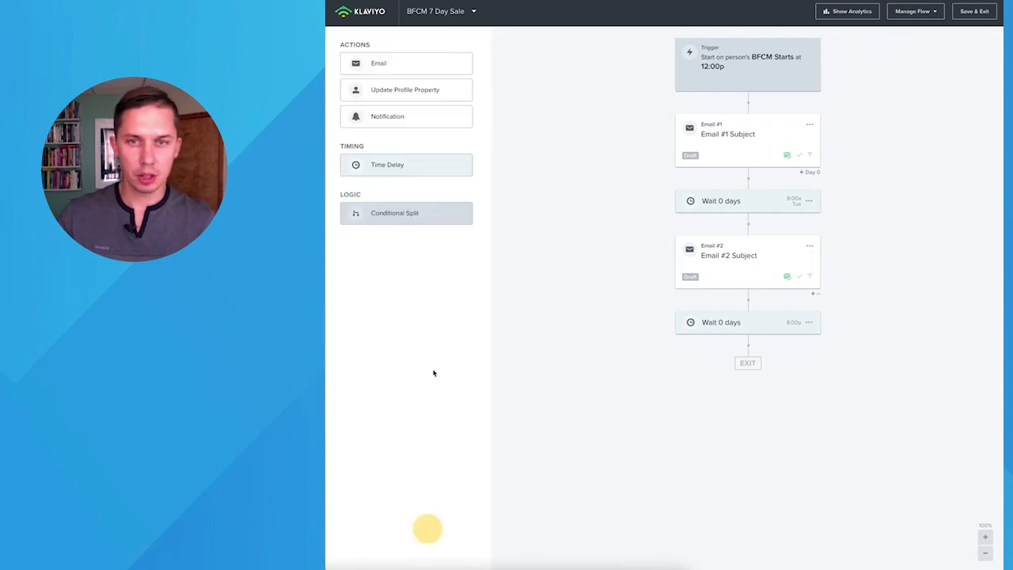
left_click_drag(403, 56, 748, 346)
Look over the content and sending settings of the flow's emails, comparing Email #2 with Email #3.
left_click(747, 267)
left_click(733, 154)
left_click(738, 261)
left_click(734, 384)
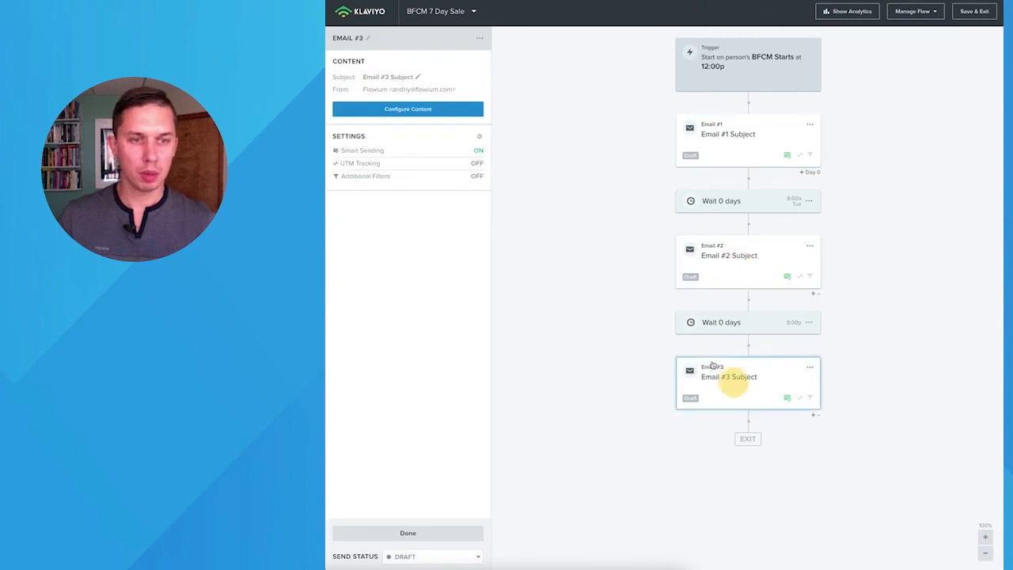
left_click(740, 266)
left_click(734, 381)
left_click(745, 270)
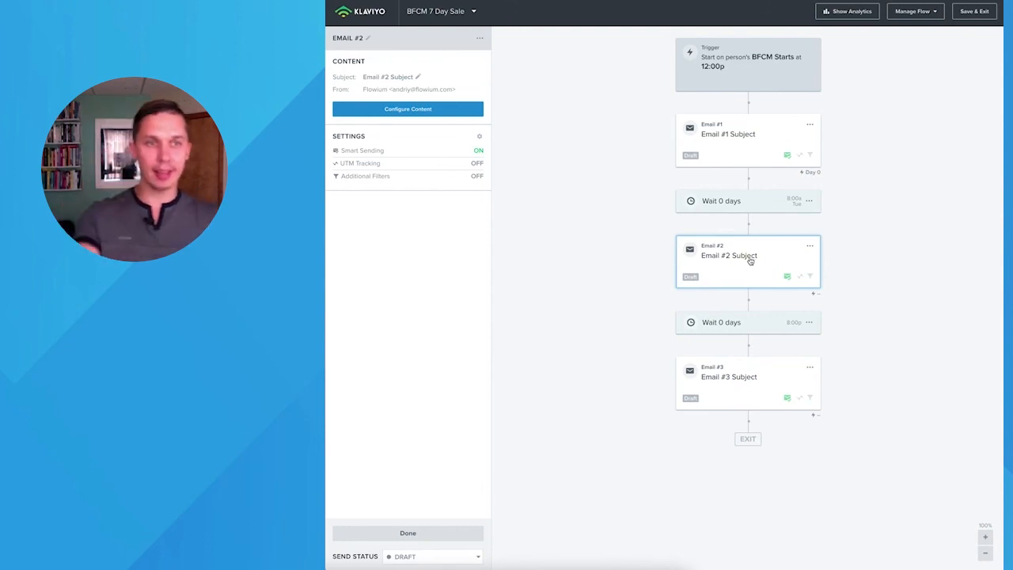
left_click(756, 378)
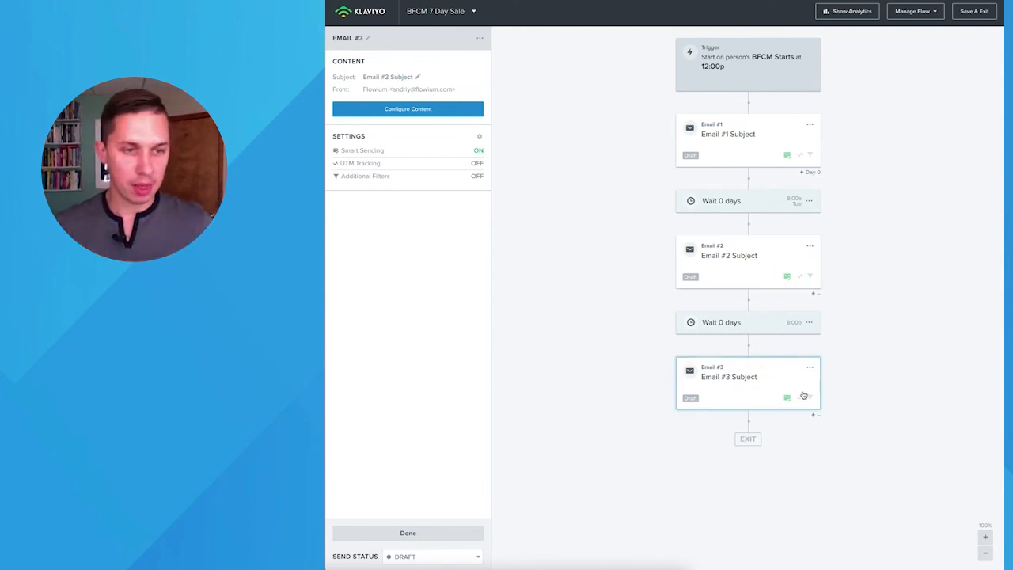
left_click(450, 540)
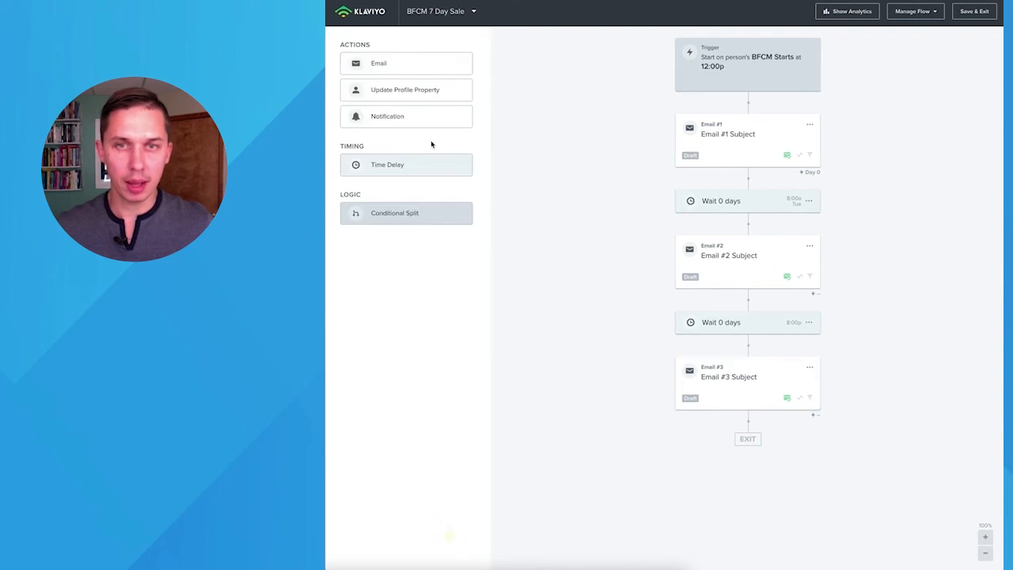
Add a 0-day time delay below Email #3 with a specific time of day enabled and Wednesday as the only allowed day.
left_click_drag(356, 166, 766, 450)
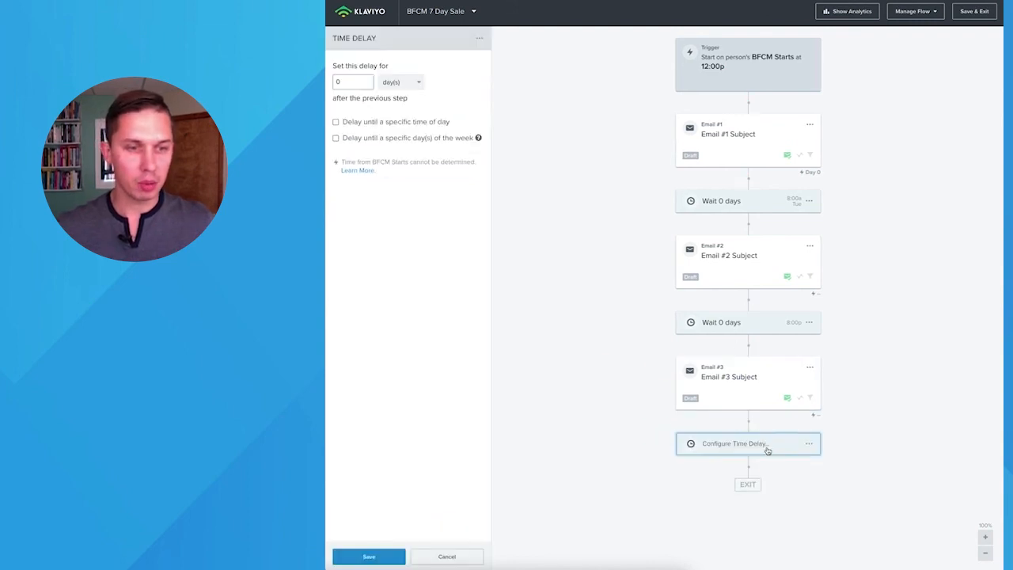
left_click(342, 120)
left_click(357, 163)
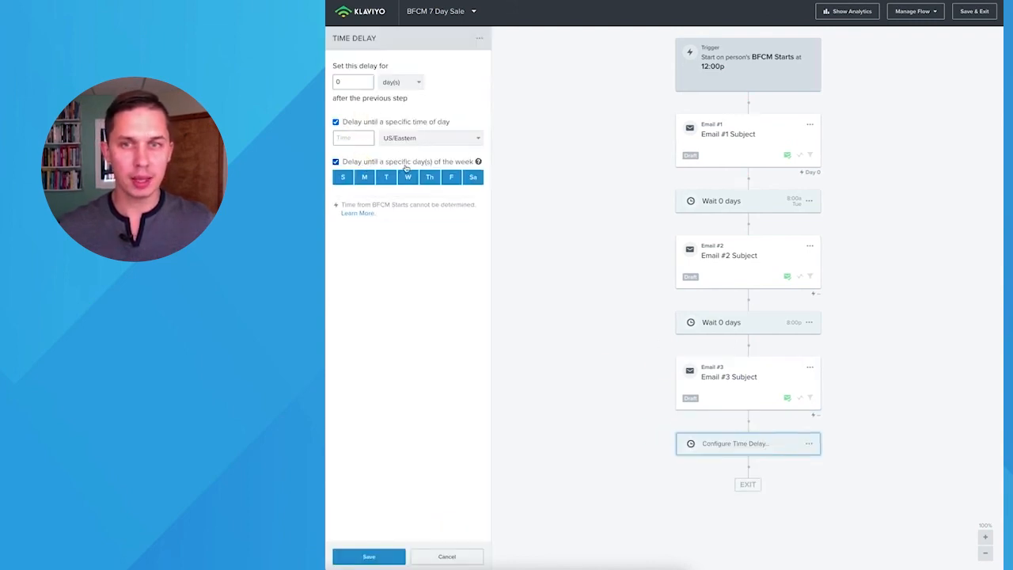
left_click(365, 178)
left_click(387, 178)
left_click(342, 177)
left_click(429, 177)
left_click(451, 177)
left_click(472, 178)
Set the Wednesday delay's time of day to 8:00am and save it.
left_click(372, 138)
type("8")
left_click(350, 154)
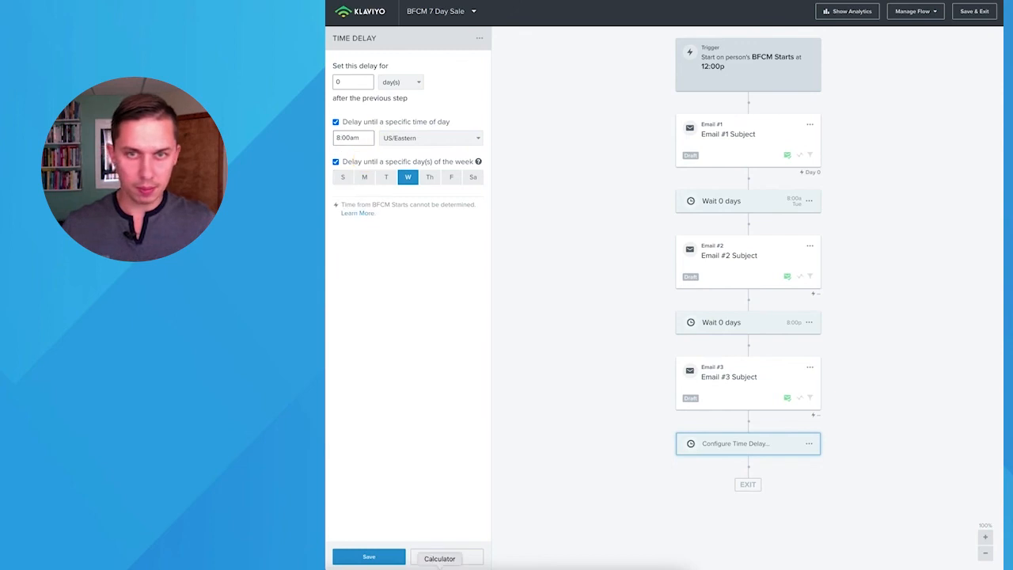
left_click(368, 556)
Add a fourth email below the Wednesday delay, followed by a 0-day time delay until 8:00pm US/Eastern.
left_click_drag(384, 68, 755, 511)
left_click_drag(396, 164, 755, 513)
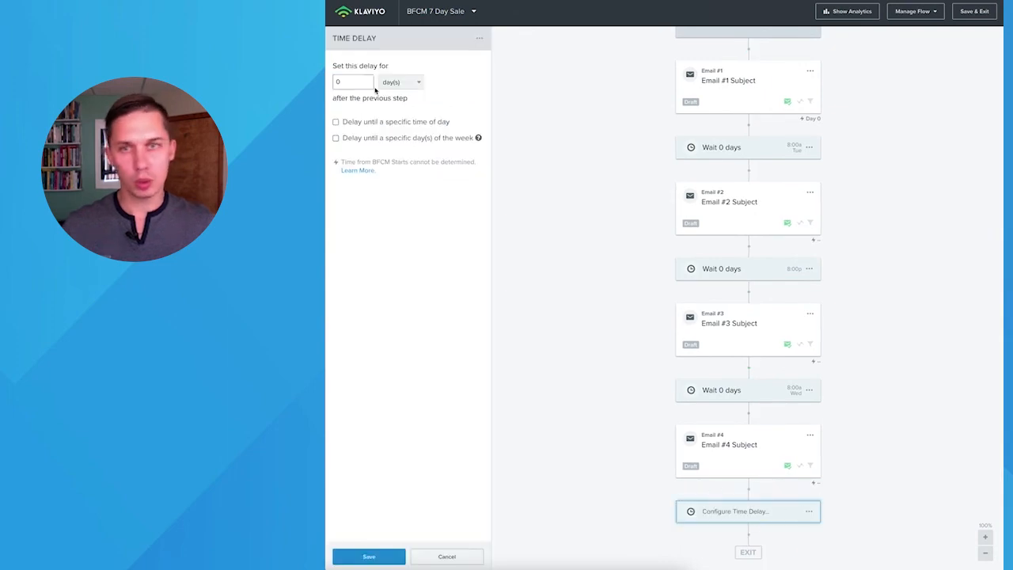
left_click(361, 122)
left_click(353, 136)
type("8:0")
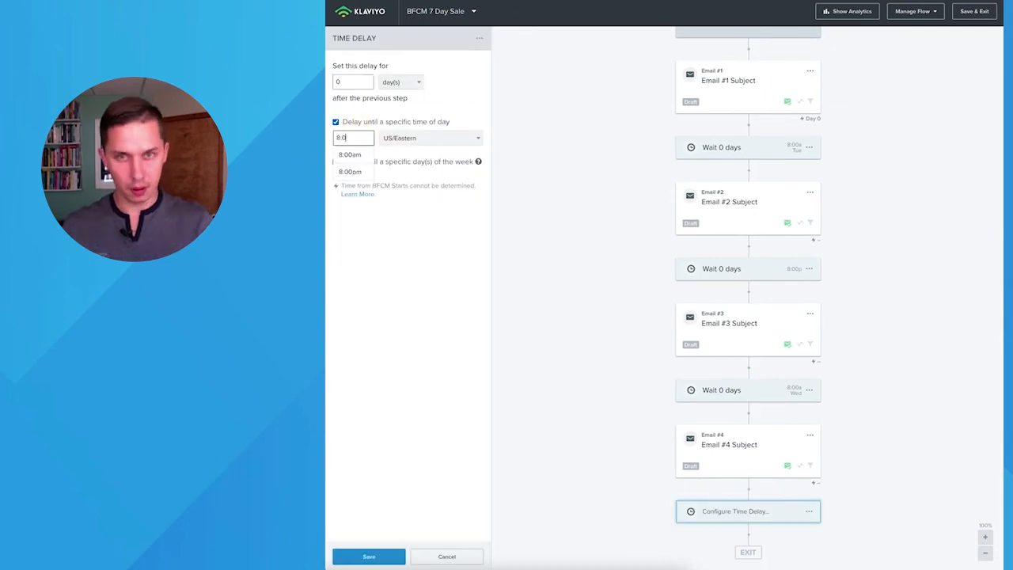
left_click(349, 171)
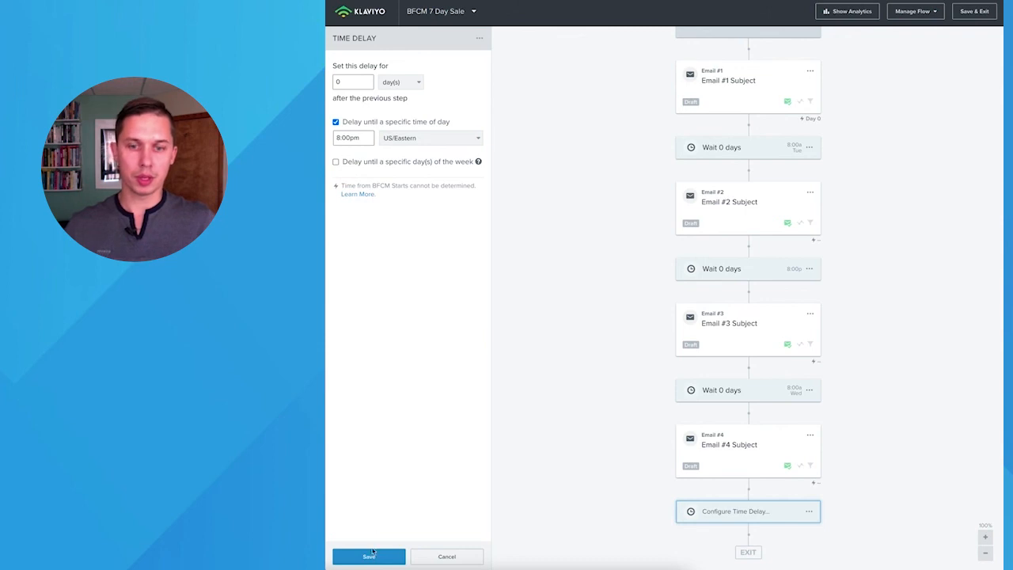
left_click(368, 557)
scroll(680, 360, "up", 2)
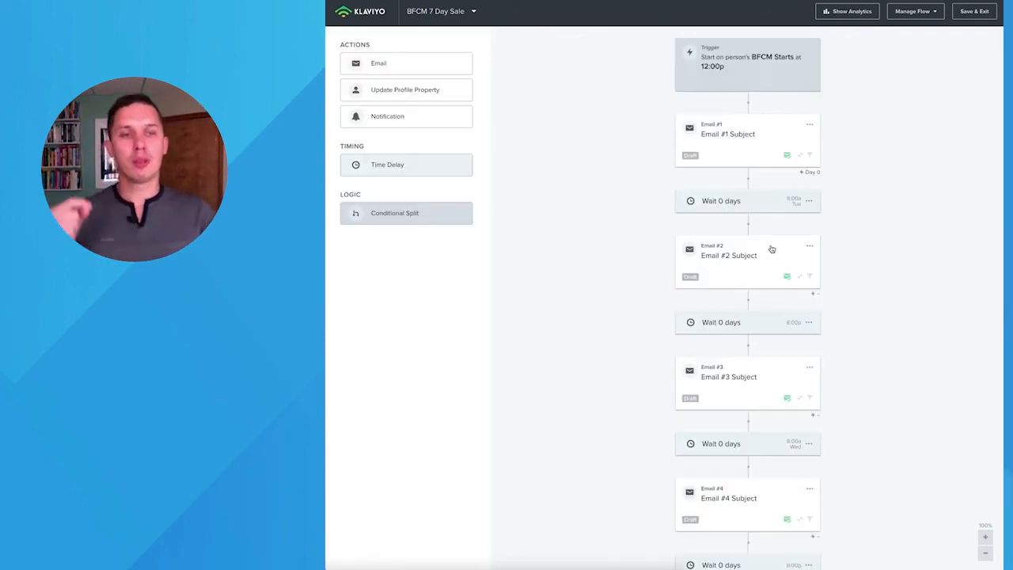
left_click(747, 256)
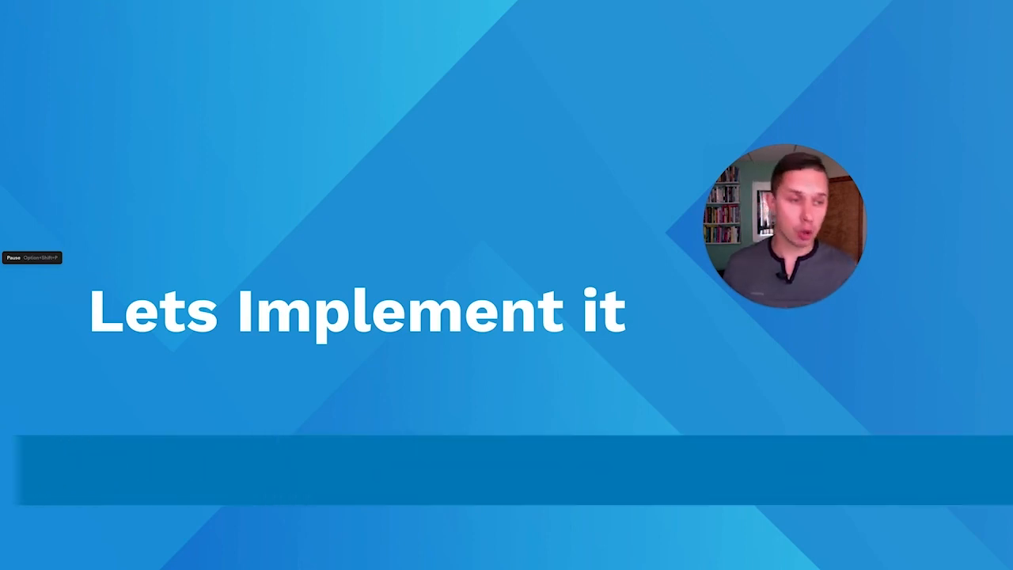
left_click(1011, 365)
left_click_drag(794, 206, 849, 351)
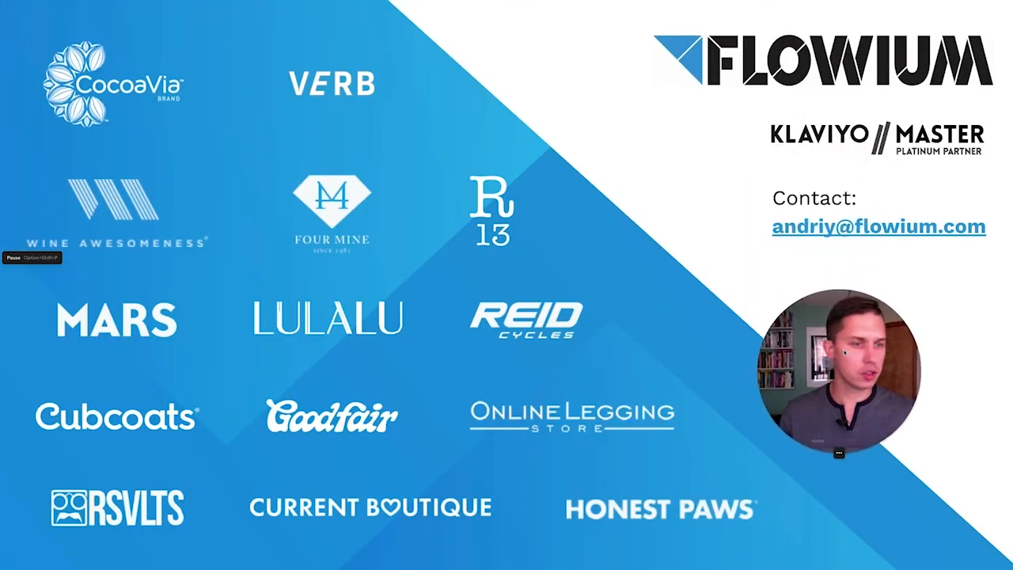